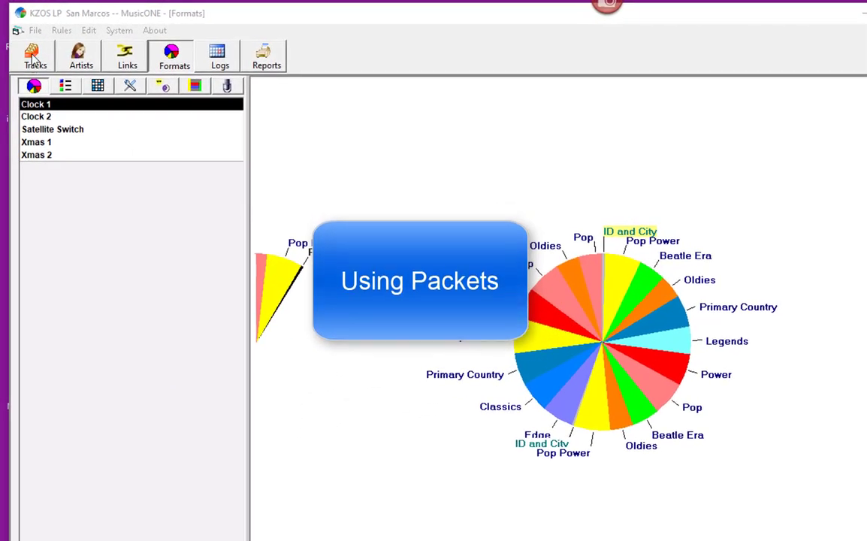
# Open the track library and select Silent Running by Mike & the Mechanics in the Power category.
pyautogui.click(33, 61)
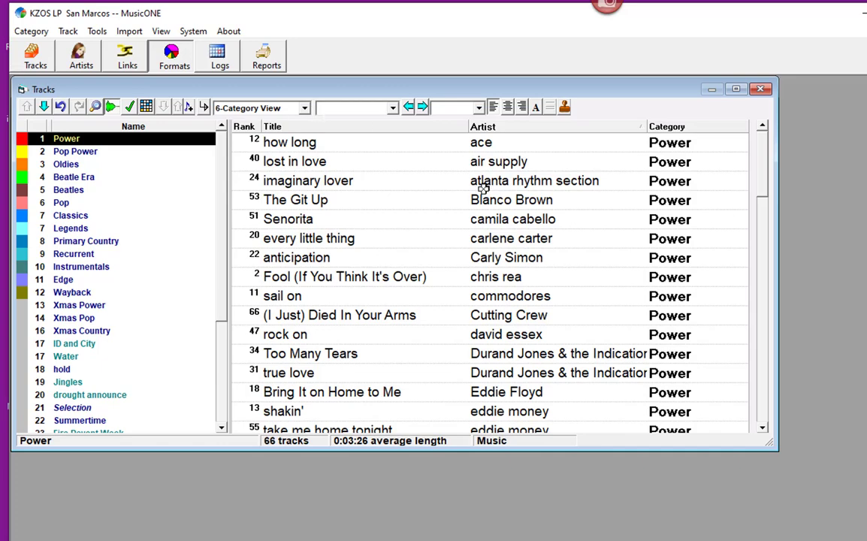
pyautogui.click(764, 412)
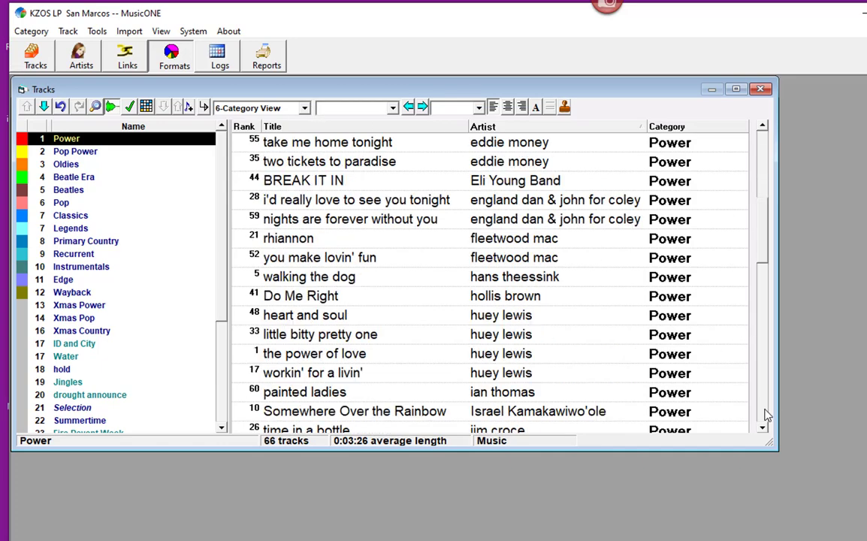
pyautogui.click(763, 412)
pyautogui.click(764, 412)
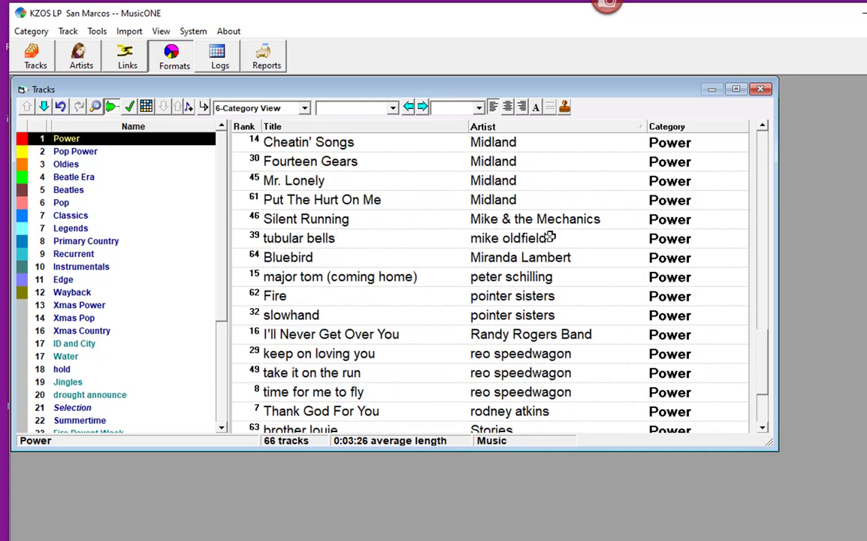
pyautogui.click(384, 219)
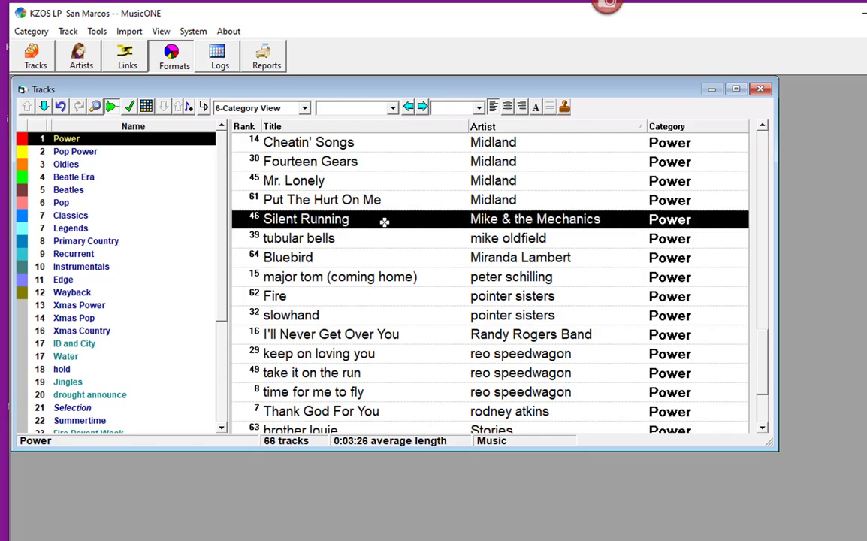
# Search the music categories for tracks titled "silent running".
pyautogui.click(96, 108)
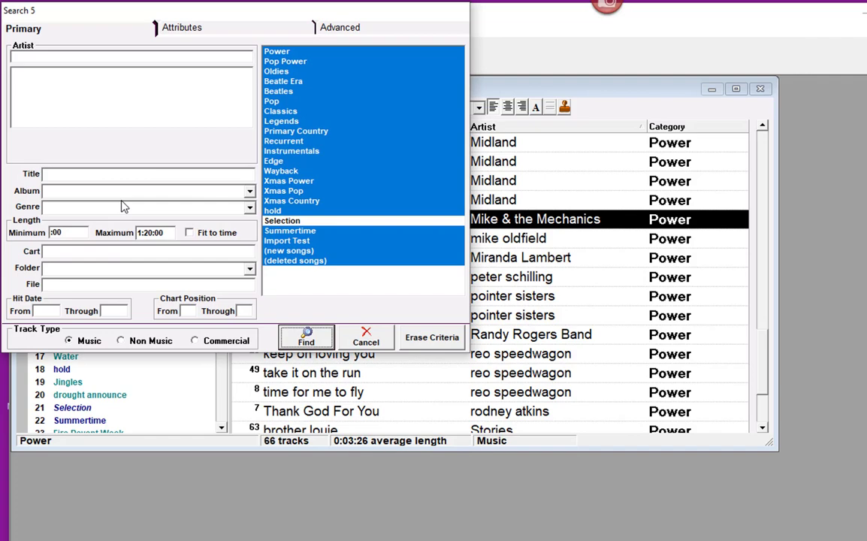
pyautogui.click(96, 175)
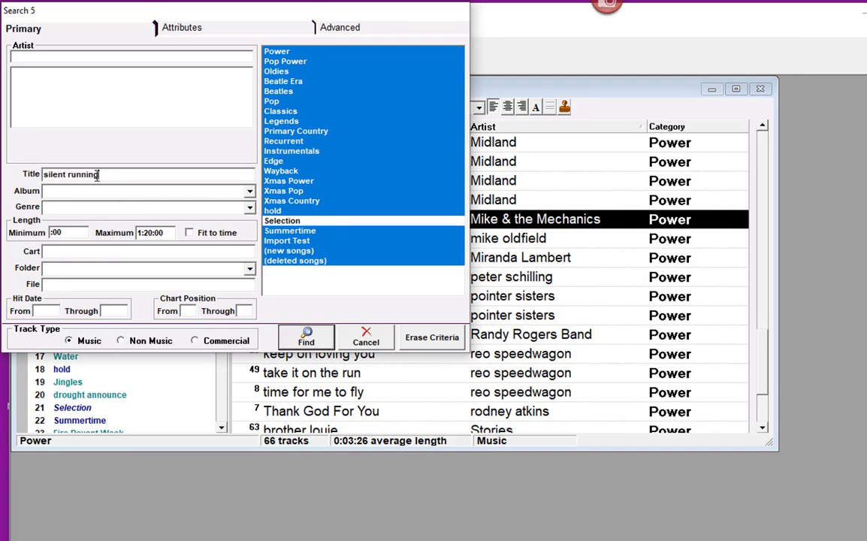
pyautogui.click(327, 339)
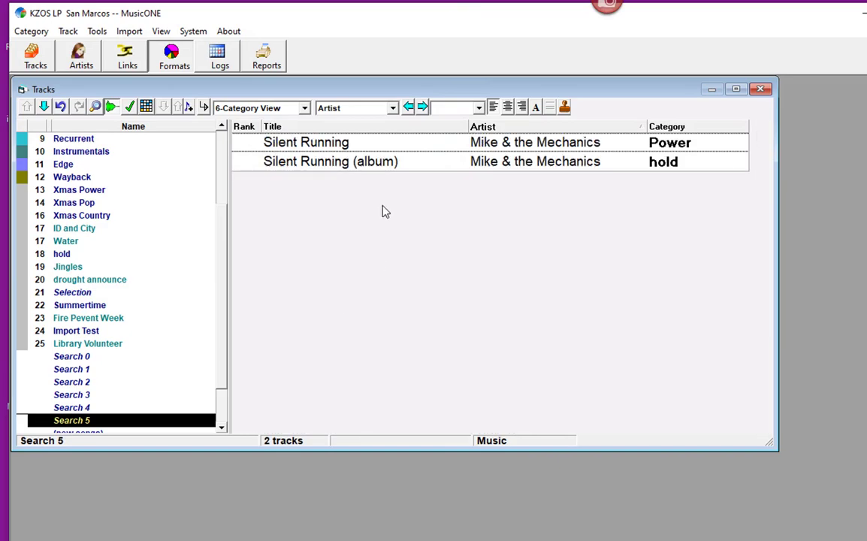
# View the song details of Silent Running (album) and Silent Running, including their lengths, and close them.
pyautogui.doubleClick(586, 160)
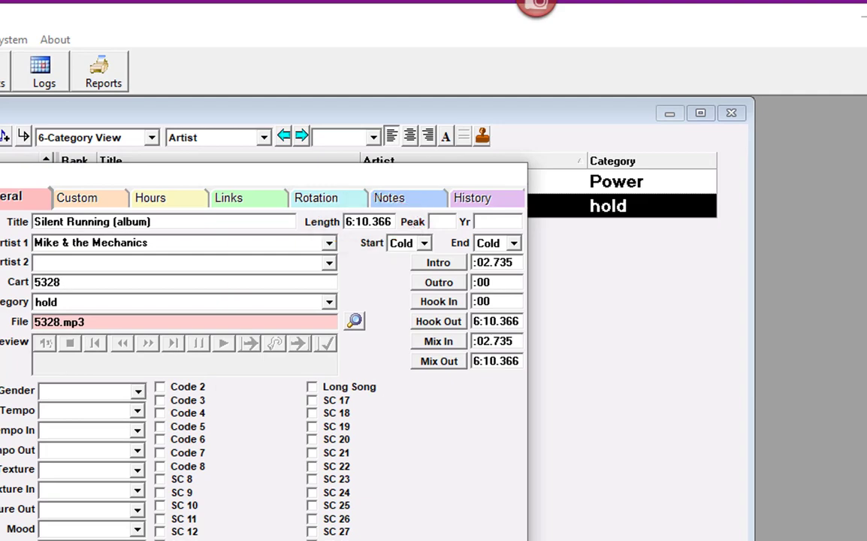
pyautogui.click(617, 181)
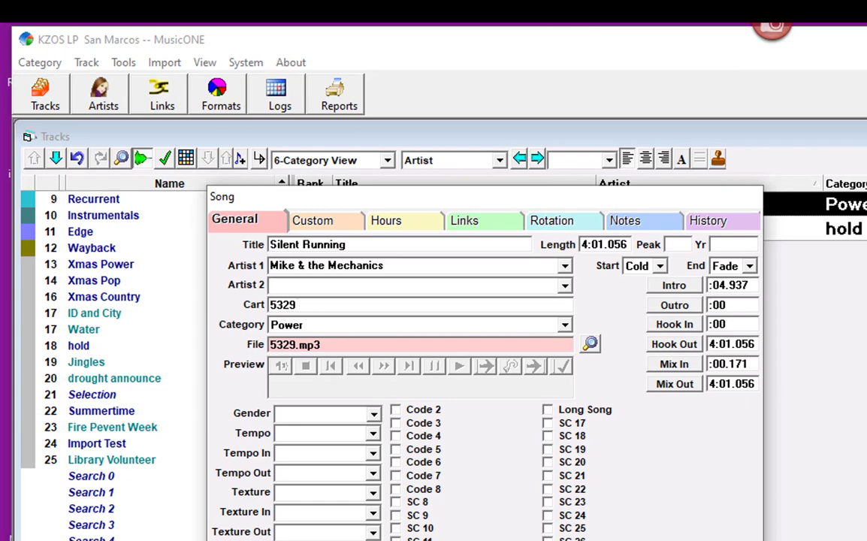
pyautogui.press('Escape')
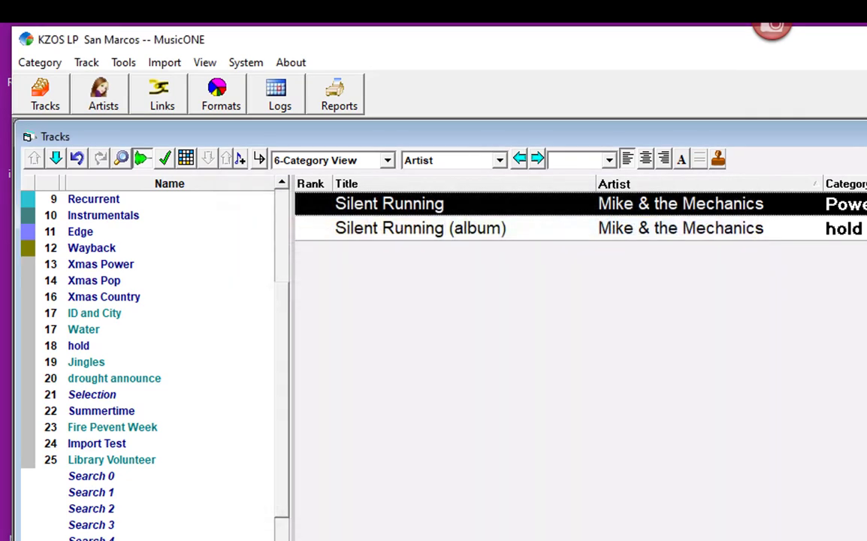
# Create a new music category named "Silent Running Pak".
pyautogui.click(42, 64)
pyautogui.moveTo(58, 85)
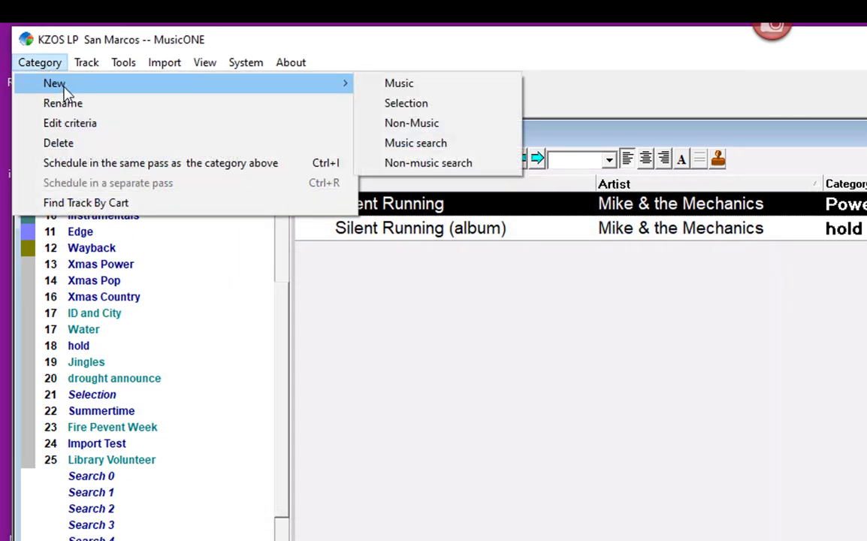
pyautogui.click(455, 90)
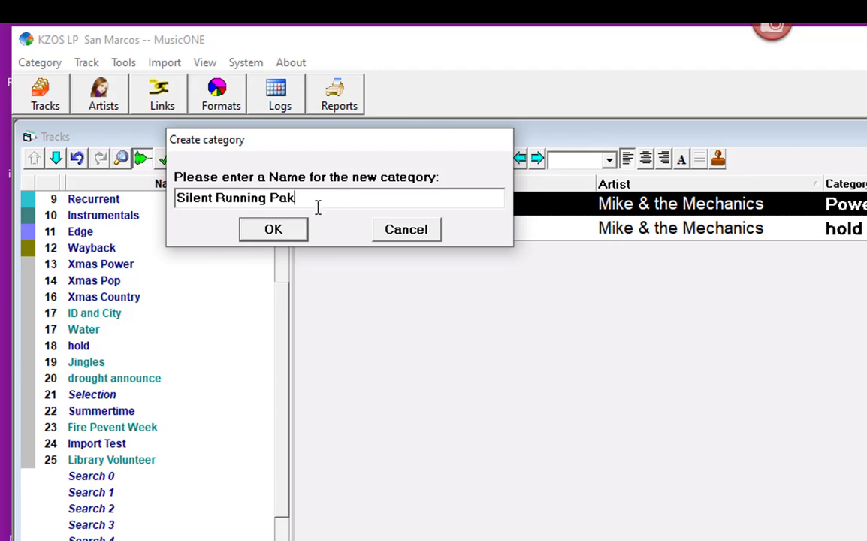
pyautogui.click(287, 228)
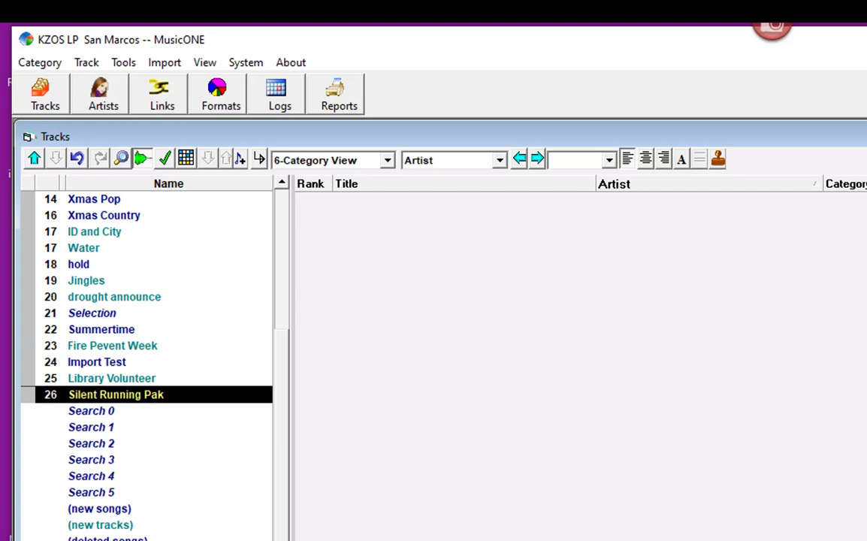
# Move both Silent Running tracks from the search results into the Silent Running Pak category and open that category.
pyautogui.click(397, 205)
pyautogui.keyDown('shift'); pyautogui.click(415, 230); pyautogui.keyUp('shift')
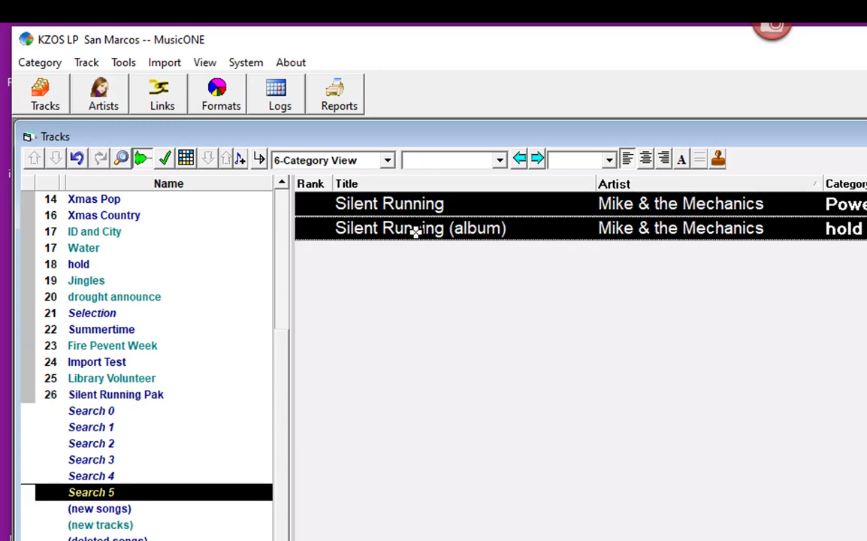
pyautogui.moveTo(464, 230); pyautogui.dragTo(190, 393)
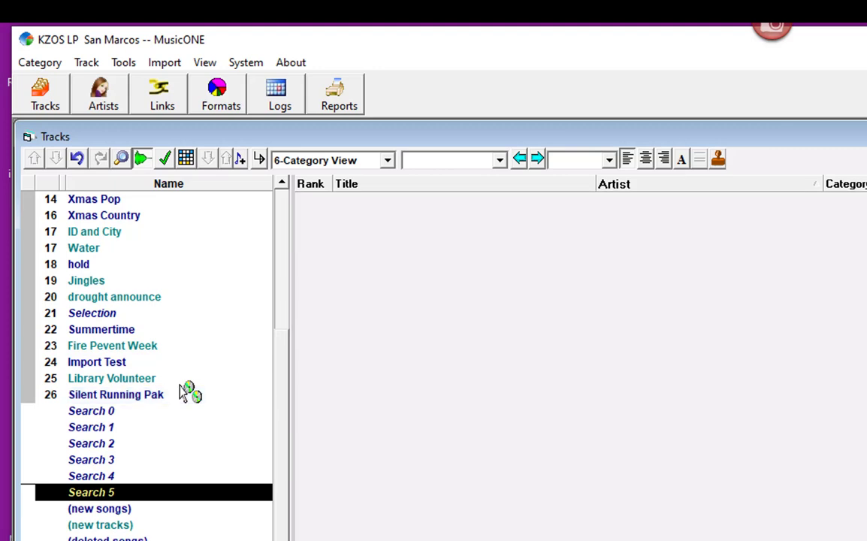
pyautogui.click(170, 394)
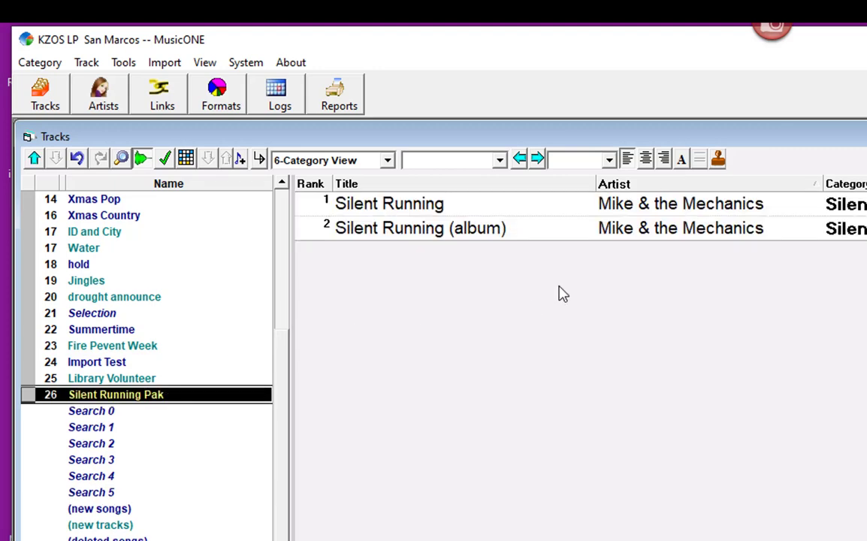
# Add a new packet to the Power category using Silent Running Pak.
pyautogui.moveTo(280, 367); pyautogui.dragTo(284, 194)
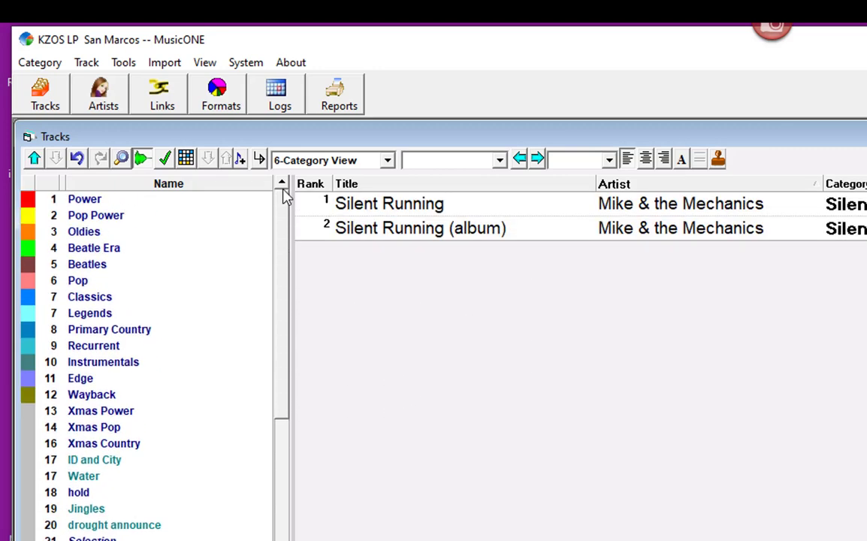
pyautogui.click(127, 200)
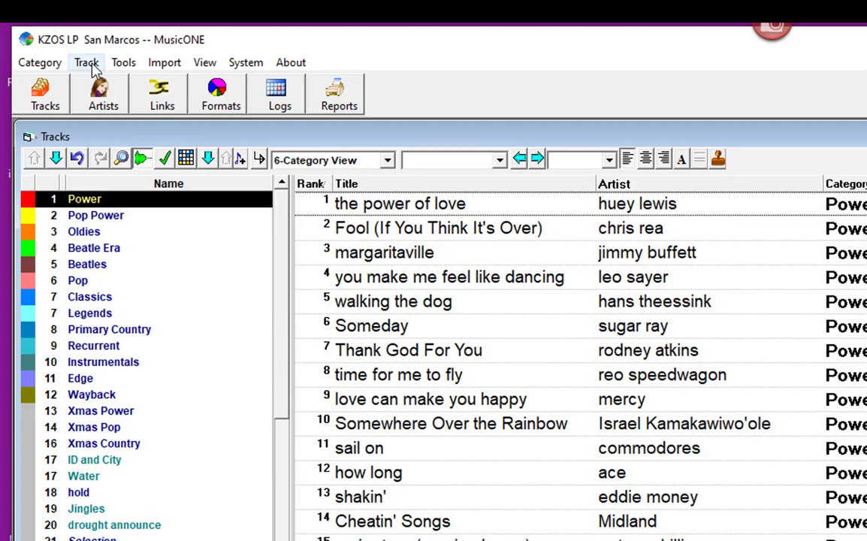
pyautogui.click(90, 65)
pyautogui.moveTo(325, 84)
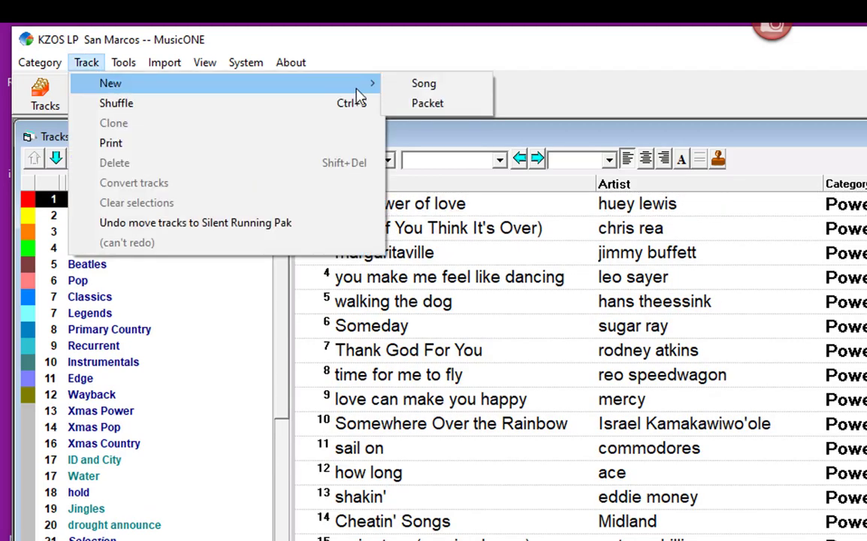
pyautogui.click(457, 111)
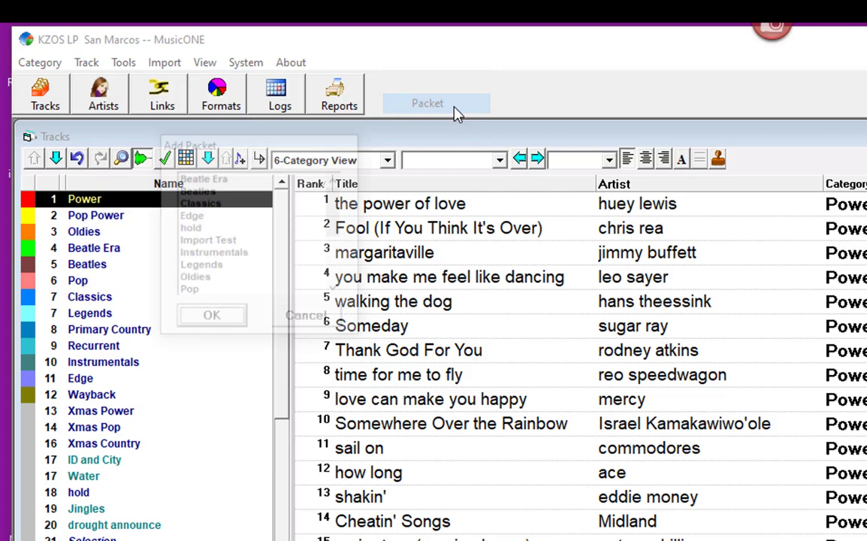
pyautogui.moveTo(336, 217); pyautogui.dragTo(347, 280)
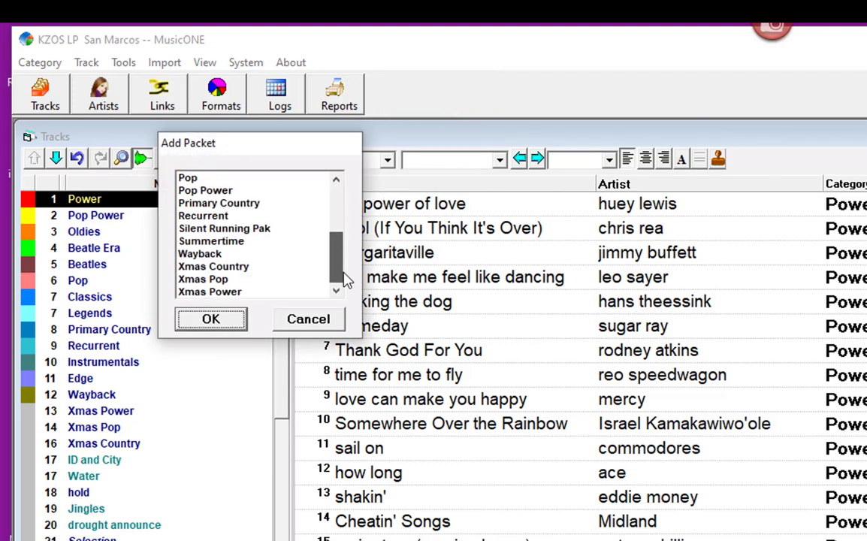
pyautogui.click(254, 229)
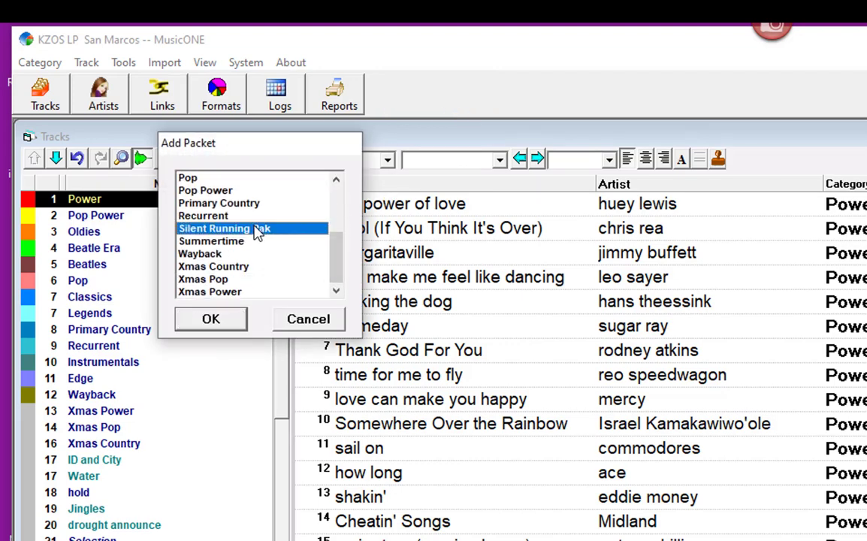
pyautogui.click(223, 323)
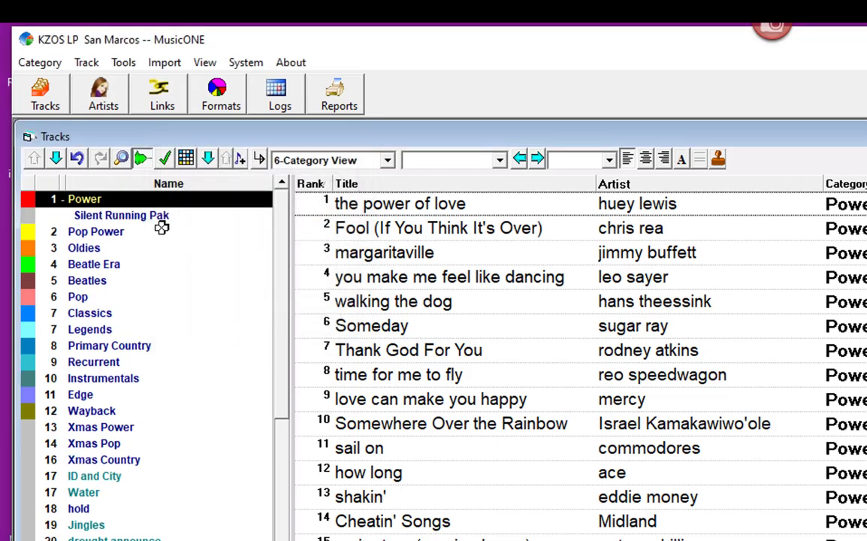
# Move the Silent Running Pak packet up in the Power category's track order to rank 55.
pyautogui.scroll(-17, 579, 361)
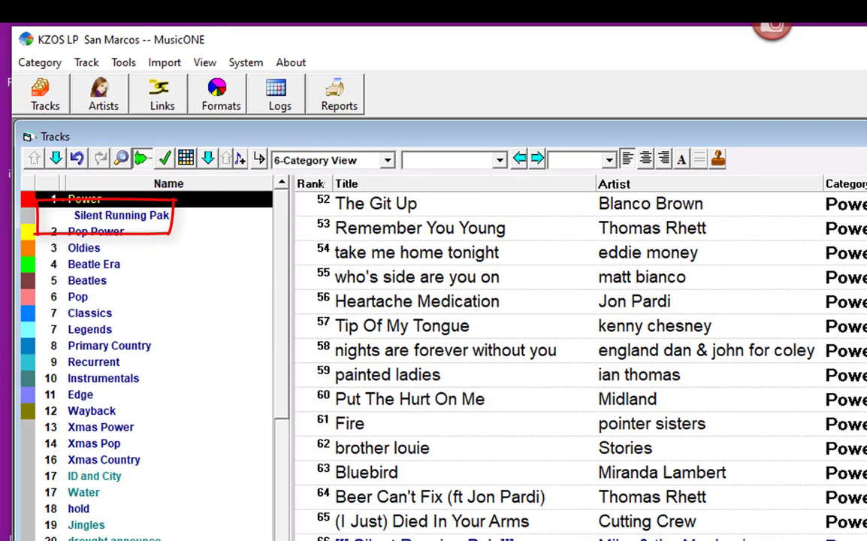
pyautogui.click(757, 535)
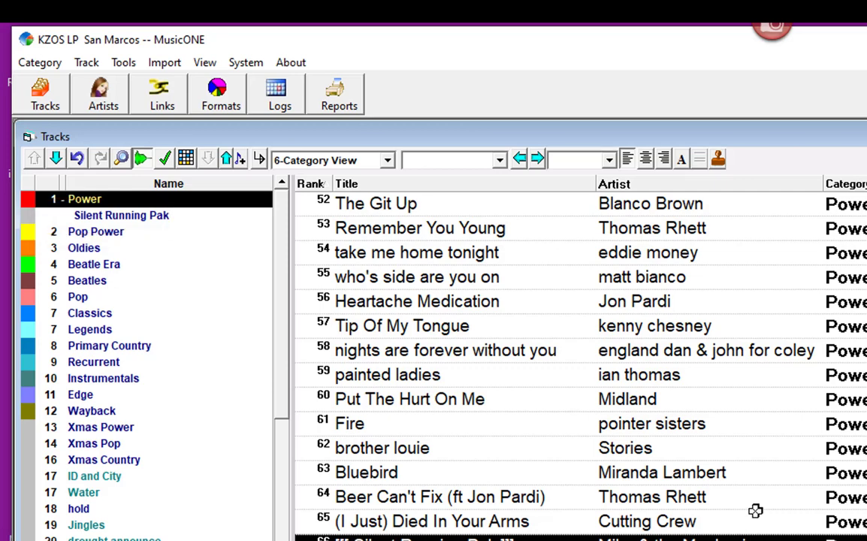
pyautogui.hotkey('ctrl', 'Up')
pyautogui.hotkey('ctrl', 'Up')
pyautogui.hotkey('ctrl', 'Up')
pyautogui.hotkey('ctrl', 'Up')
pyautogui.hotkey('ctrl', 'Up')
pyautogui.hotkey('ctrl', 'Up')
pyautogui.hotkey('ctrl', 'Up')
pyautogui.hotkey('ctrl', 'Up')
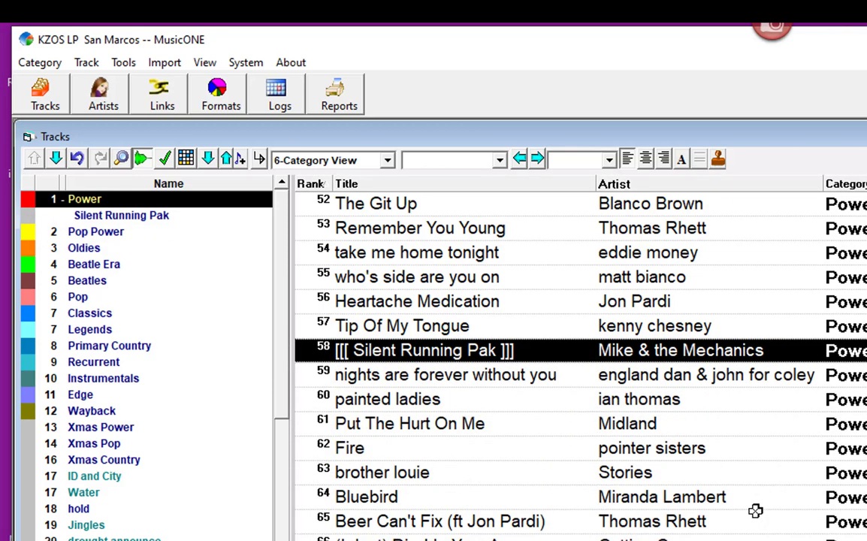
pyautogui.hotkey('ctrl', 'Up')
pyautogui.hotkey('ctrl', 'Up')
pyautogui.hotkey('ctrl', 'Up')
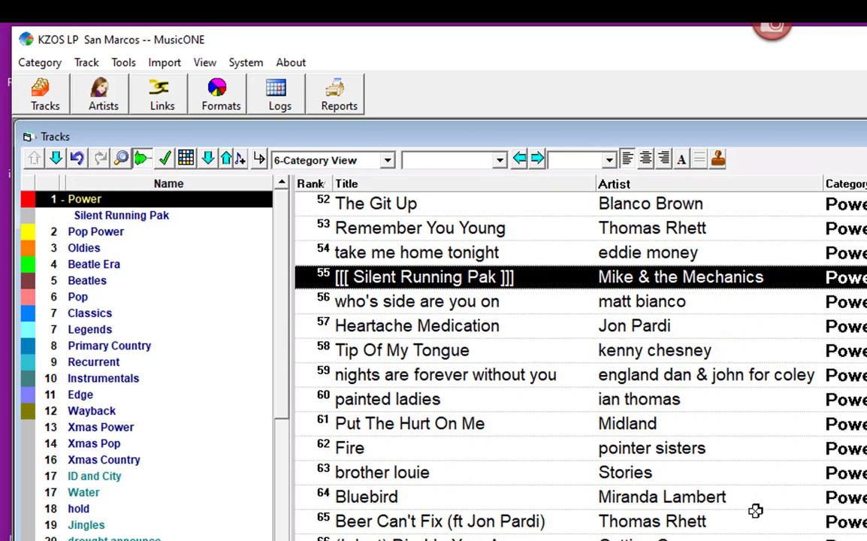
# Check the tracks ranked around the packet in Power, and open the Silent Running Pak category nested under Power.
pyautogui.click(762, 227)
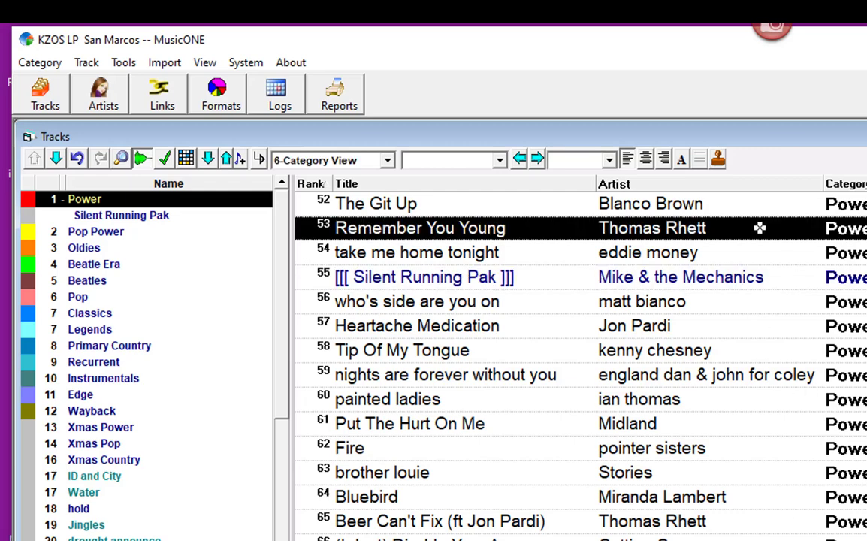
pyautogui.click(744, 253)
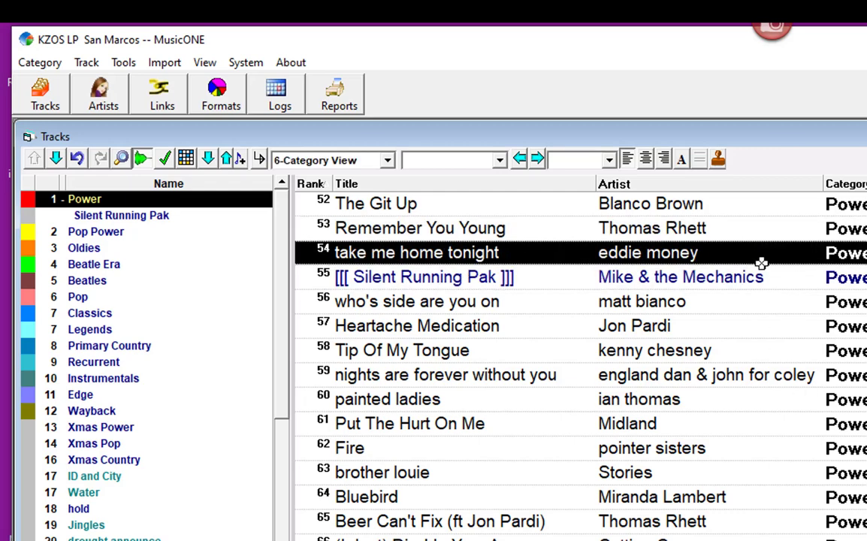
pyautogui.click(755, 275)
pyautogui.moveTo(754, 275); pyautogui.dragTo(78, 218)
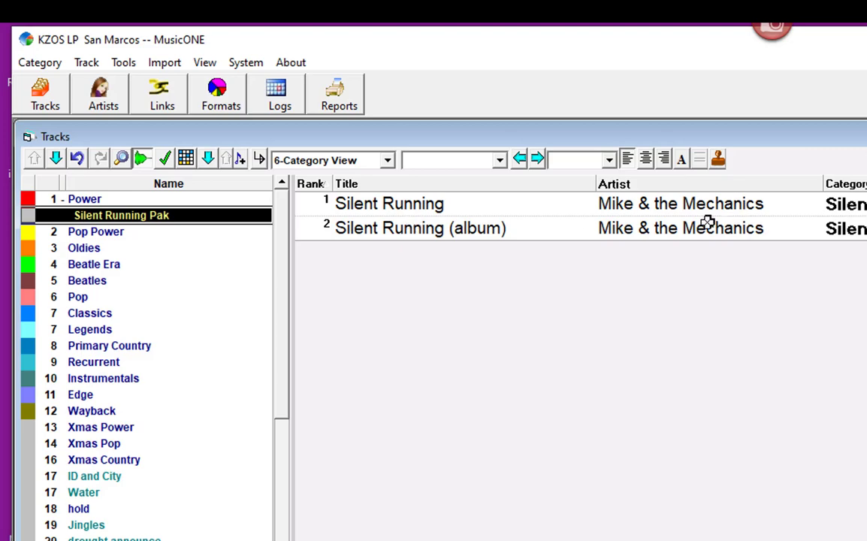
# Block the hours from 5 AM through 6 PM on all seven days for Silent Running (album).
pyautogui.doubleClick(644, 230)
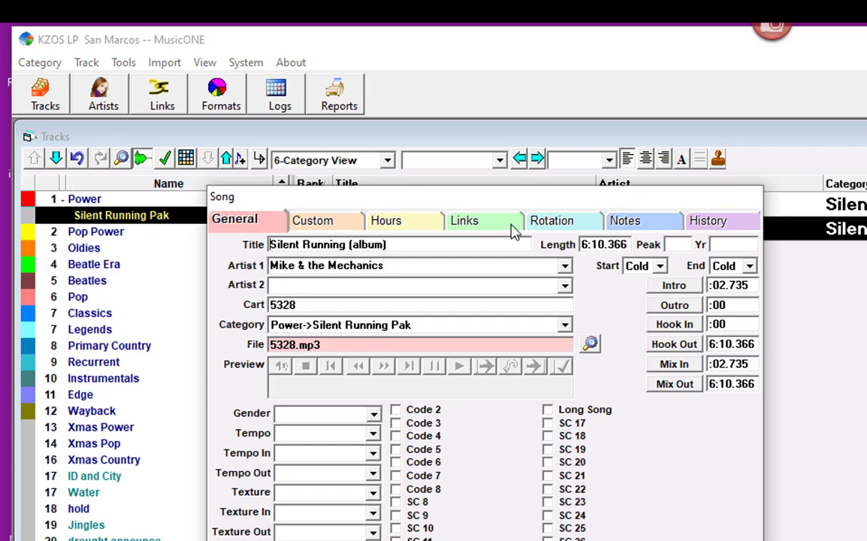
pyautogui.click(413, 224)
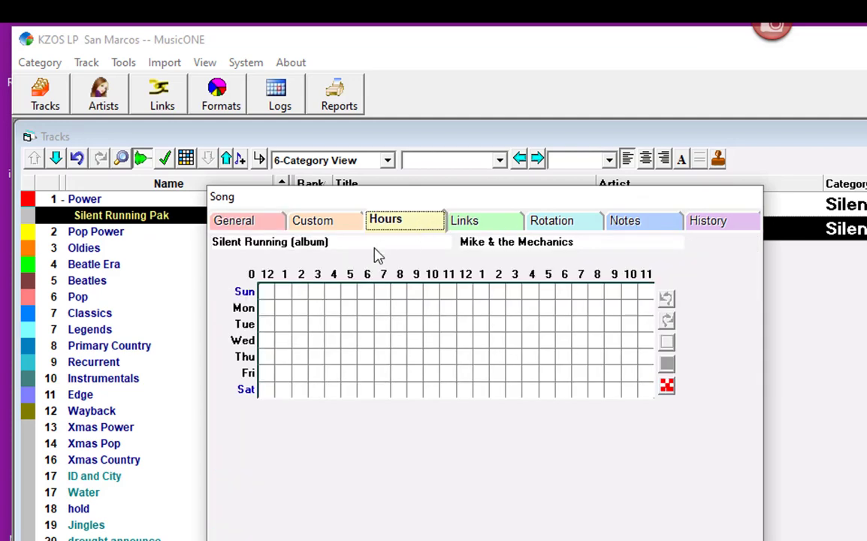
pyautogui.moveTo(355, 297)
pyautogui.mouseDown()
pyautogui.moveTo(430, 377)
pyautogui.moveTo(496, 414)
pyautogui.moveTo(548, 424)
pyautogui.moveTo(567, 401)
pyautogui.mouseUp()
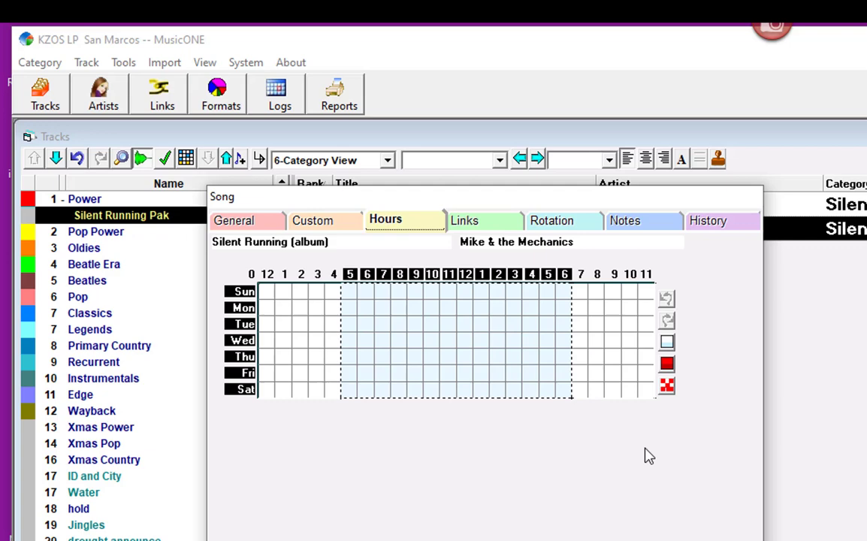
pyautogui.click(668, 366)
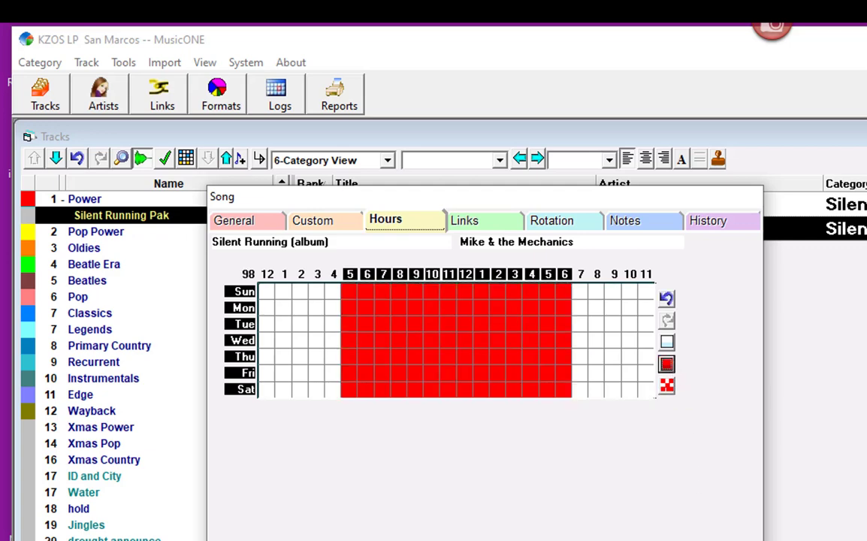
# Block the hours from 7 PM through 11 PM and 12 AM through 5 AM on all seven days for Silent Running.
pyautogui.click(846, 204)
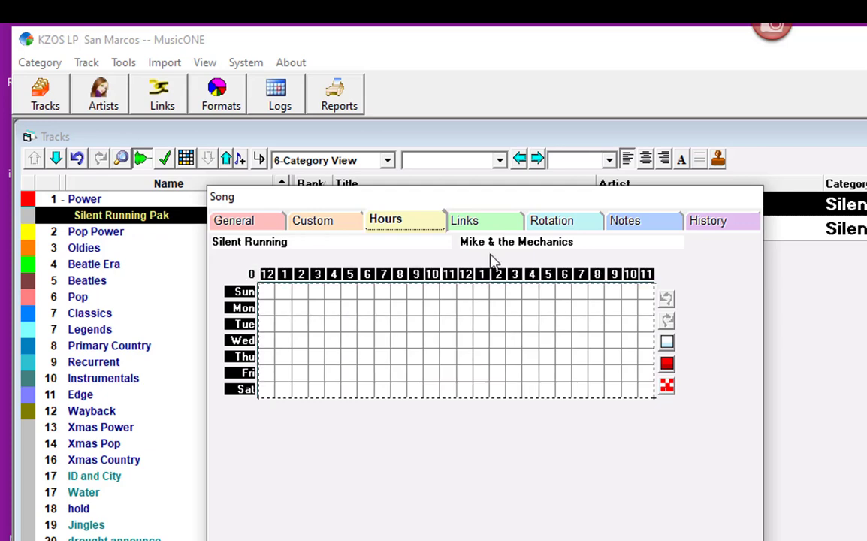
pyautogui.moveTo(582, 295); pyautogui.dragTo(654, 400)
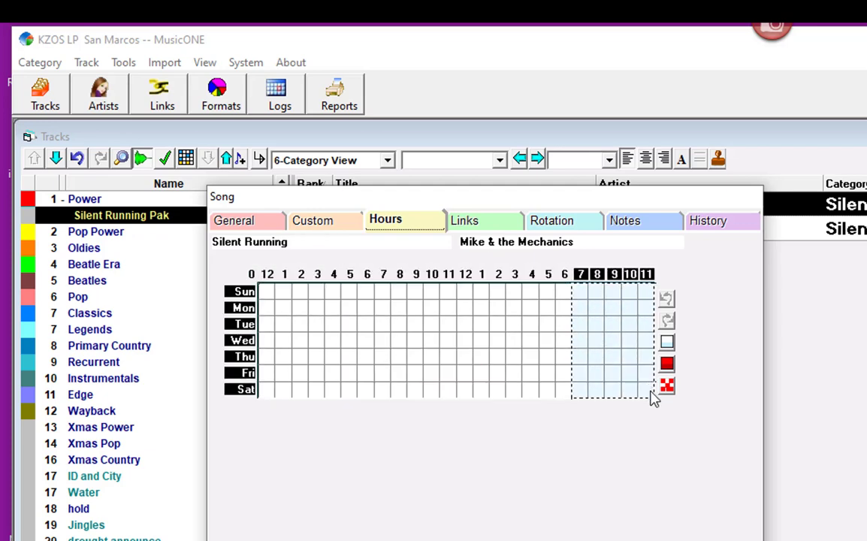
pyautogui.click(668, 365)
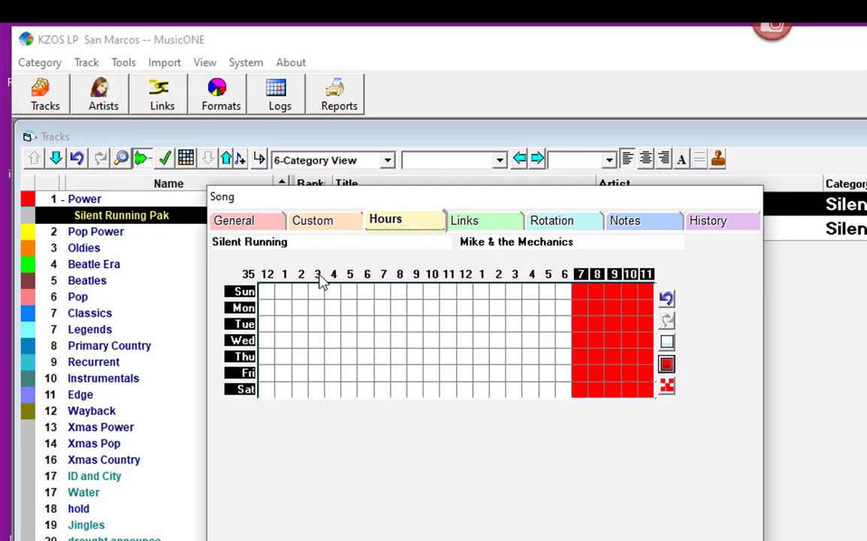
pyautogui.click(351, 294)
pyautogui.moveTo(336, 313); pyautogui.dragTo(262, 393)
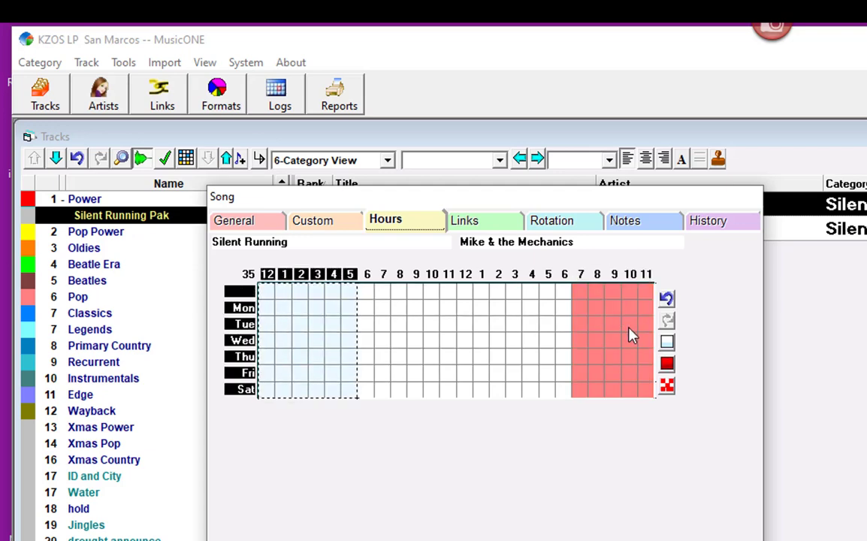
pyautogui.click(668, 366)
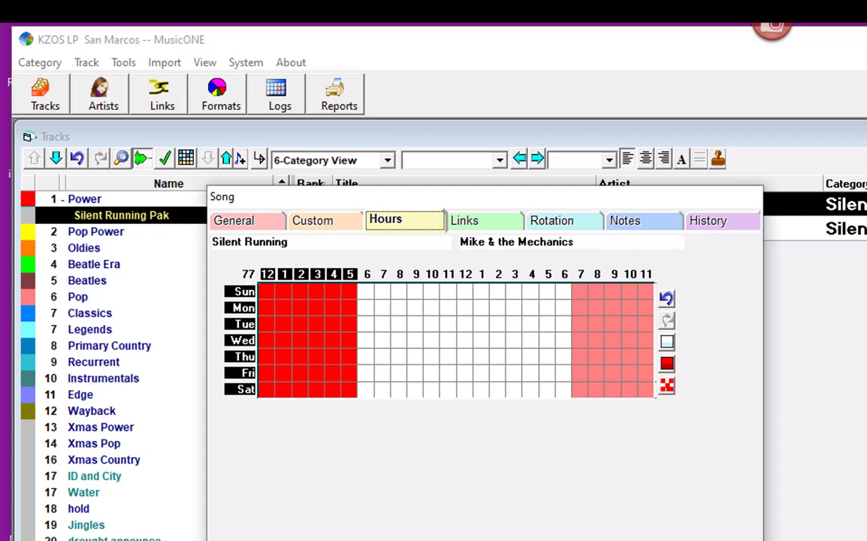
pyautogui.click(812, 228)
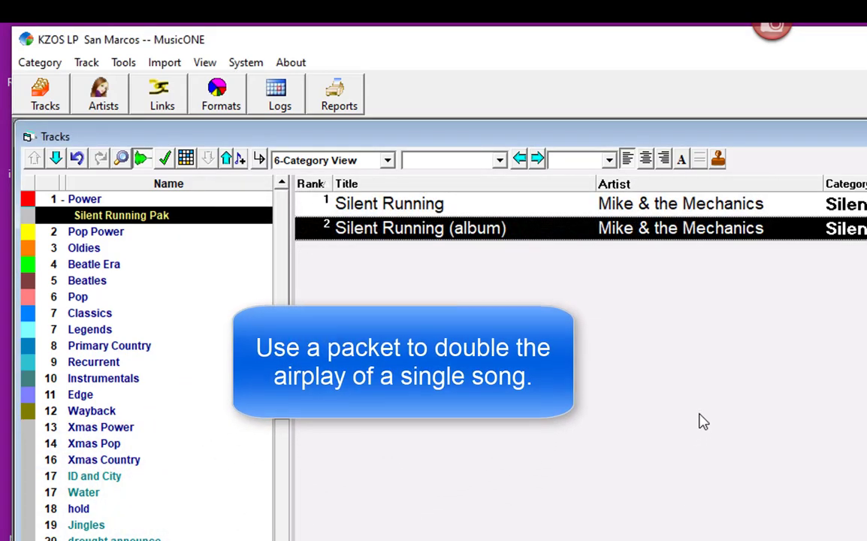
# Return to the Power category, pick the track shakin' by eddie money, and create a new category named Shakin.
pyautogui.doubleClick(113, 200)
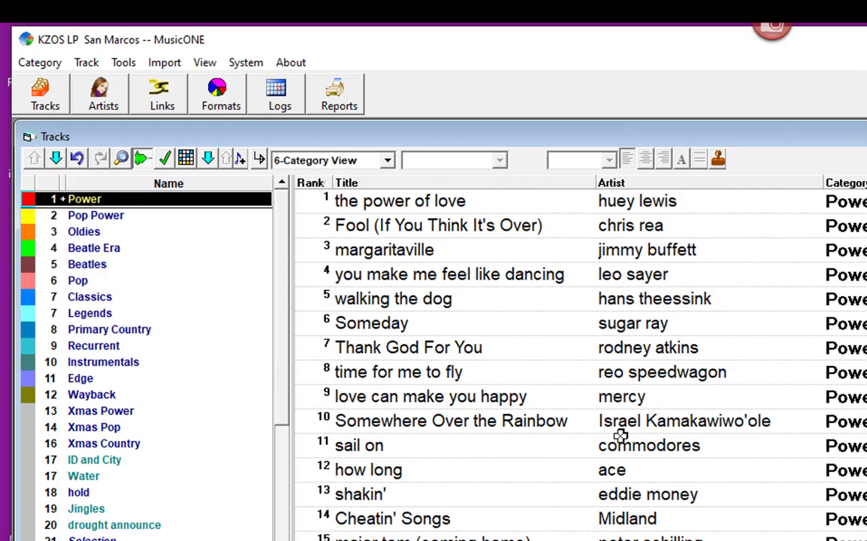
pyautogui.click(552, 496)
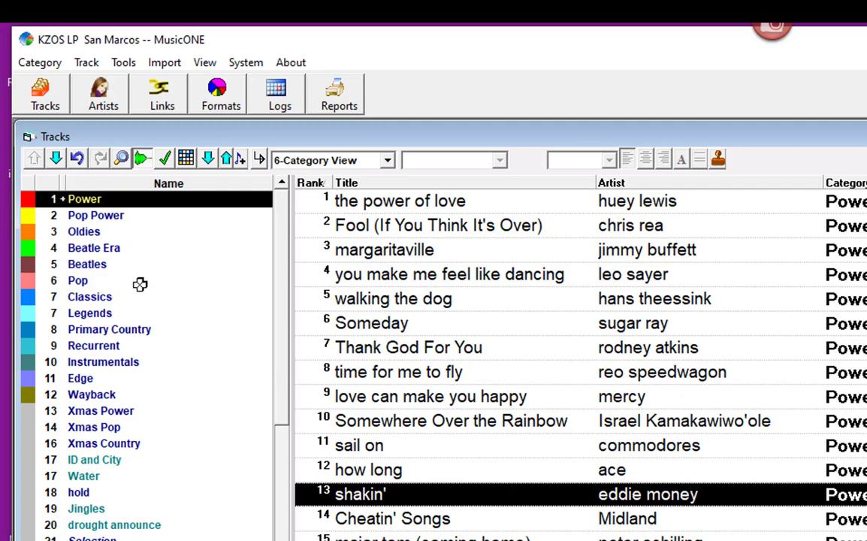
pyautogui.click(30, 64)
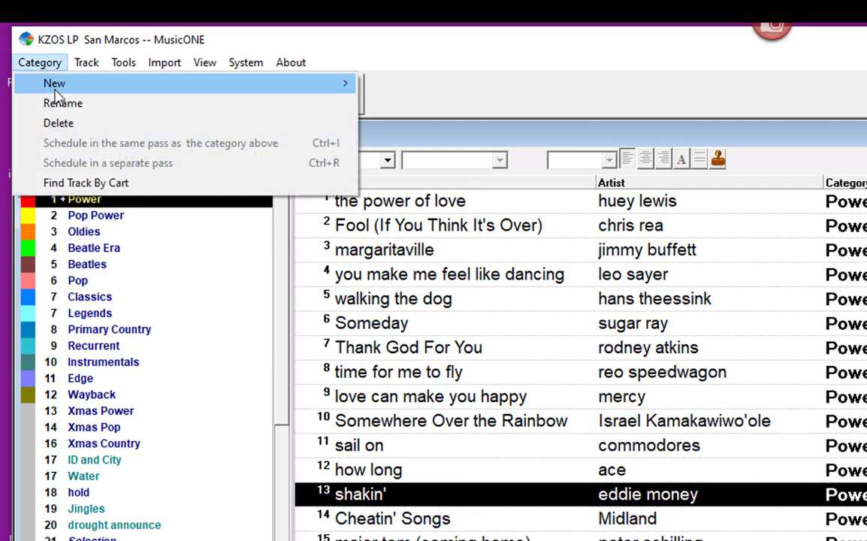
pyautogui.moveTo(55, 89)
pyautogui.click(401, 84)
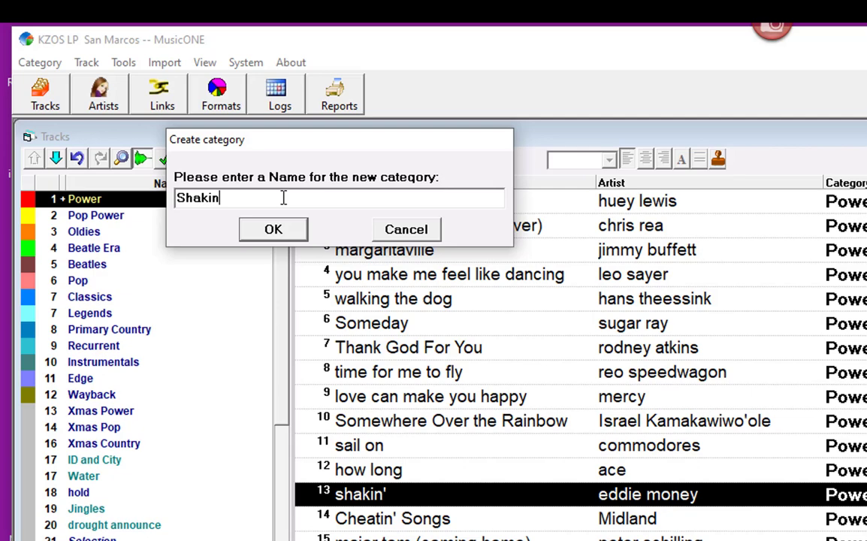
pyautogui.click(262, 231)
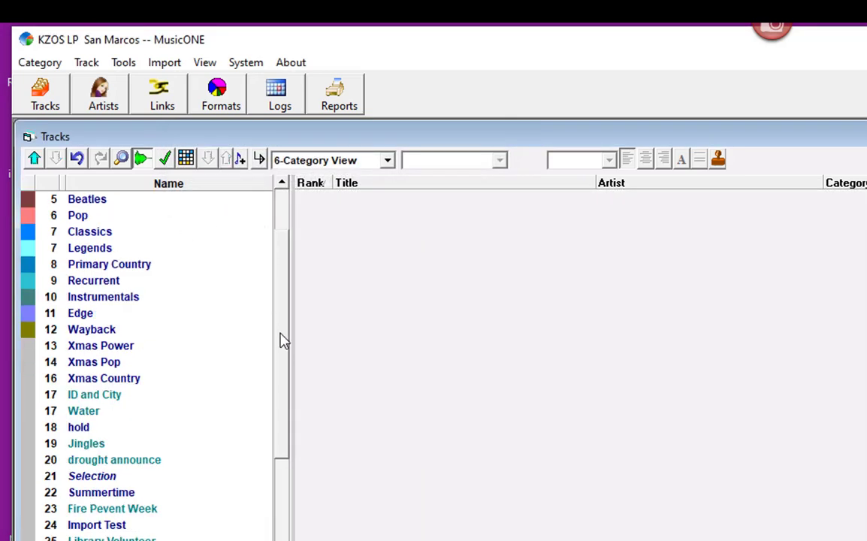
# Move the track shakin' from the Power category into the Shakin category and open that category.
pyautogui.scroll(2, 263, 308)
pyautogui.click(168, 200)
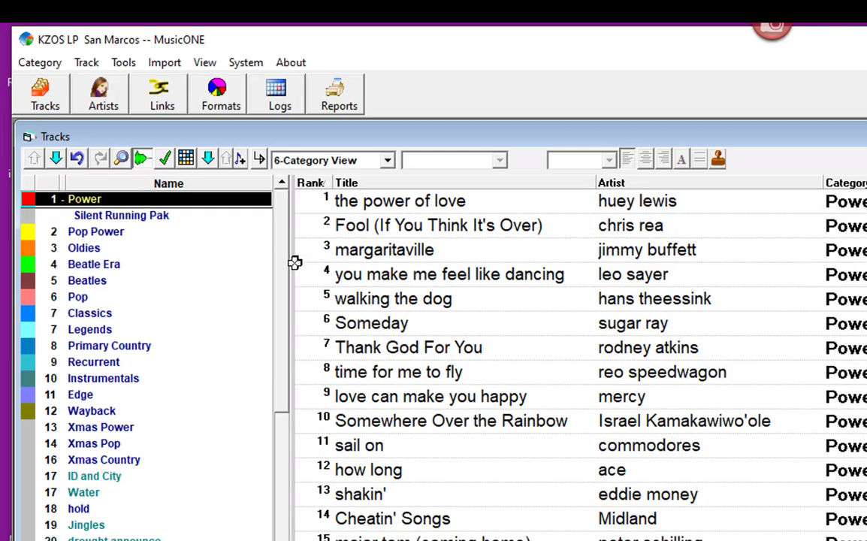
pyautogui.scroll(-2, 278, 331)
pyautogui.scroll(-3, 278, 331)
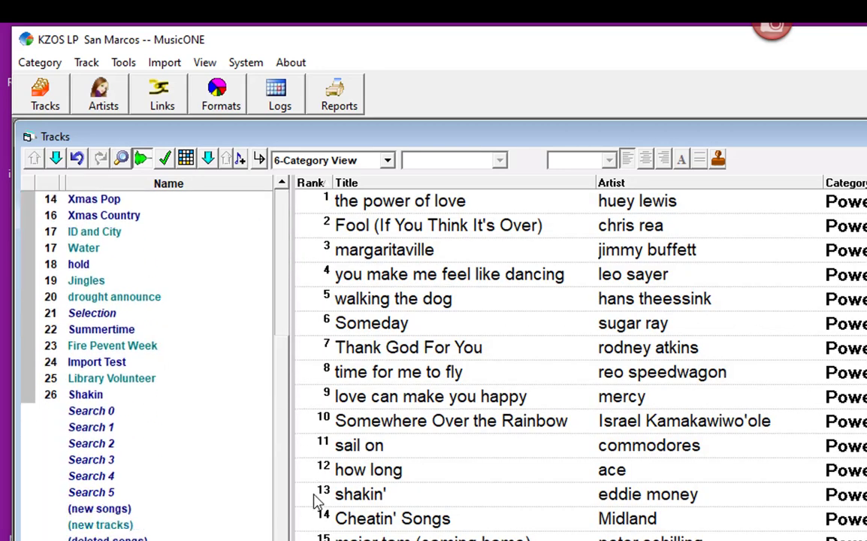
pyautogui.click(442, 493)
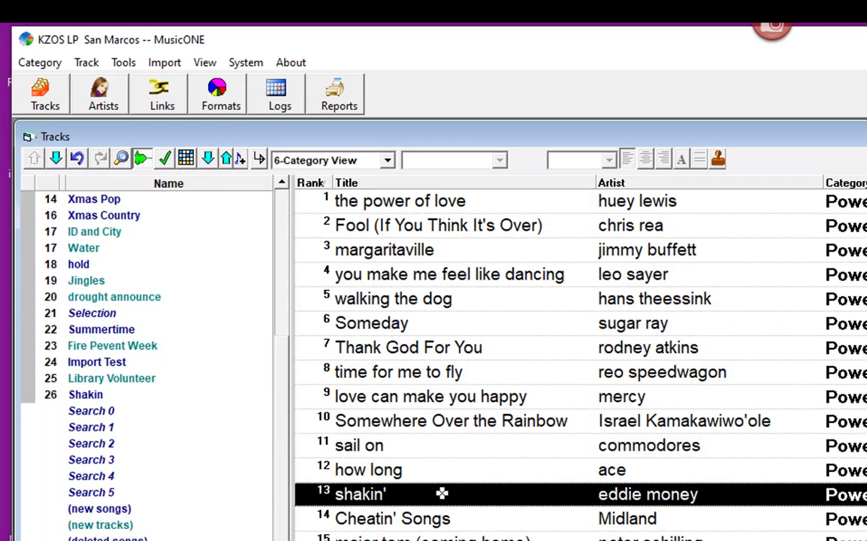
pyautogui.moveTo(442, 493); pyautogui.dragTo(202, 394)
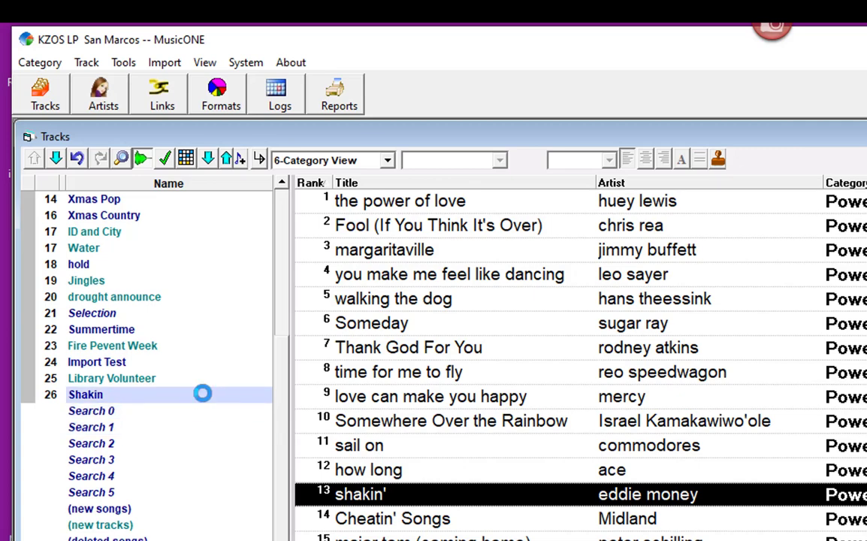
pyautogui.click(142, 397)
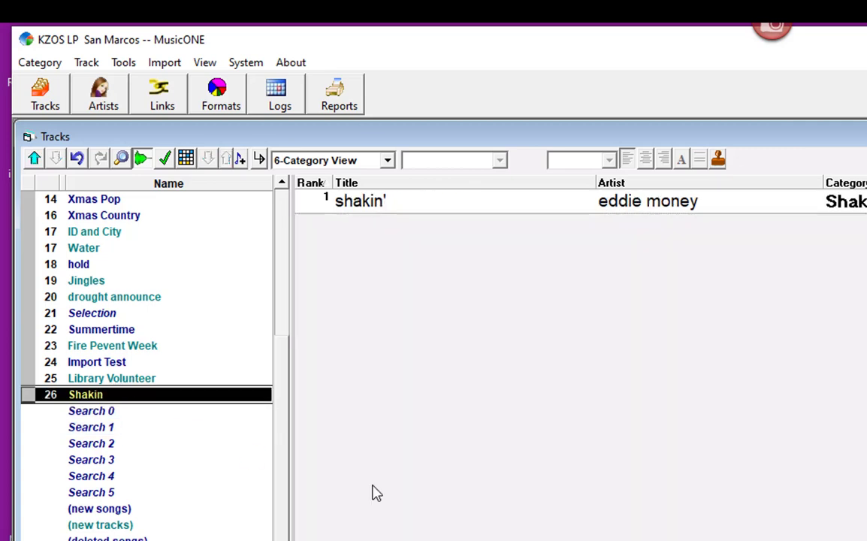
# Add a new packet to the Power category using the Shakin category.
pyautogui.scroll(5, 263, 271)
pyautogui.click(114, 198)
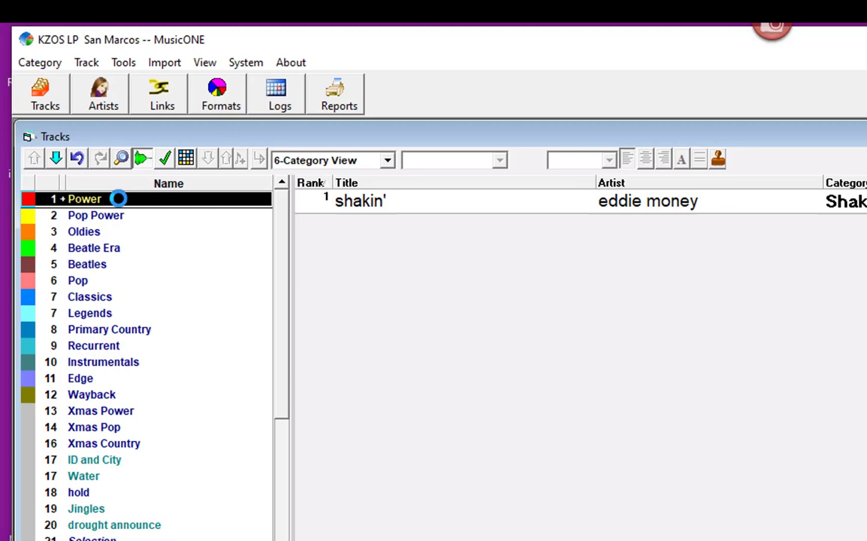
pyautogui.click(87, 63)
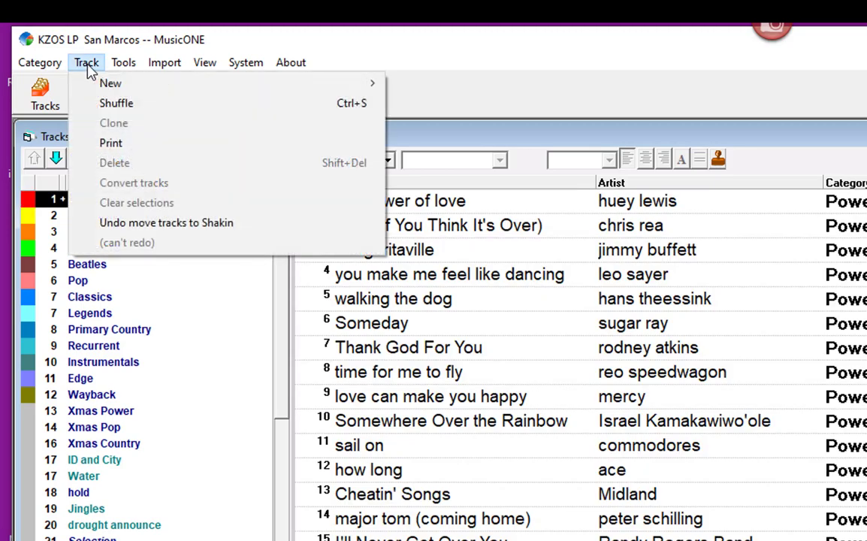
pyautogui.moveTo(122, 90)
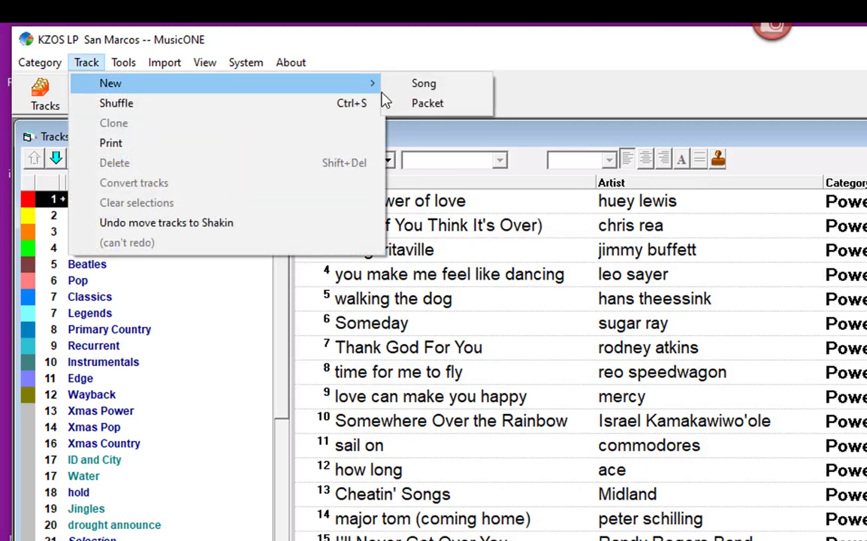
pyautogui.click(440, 105)
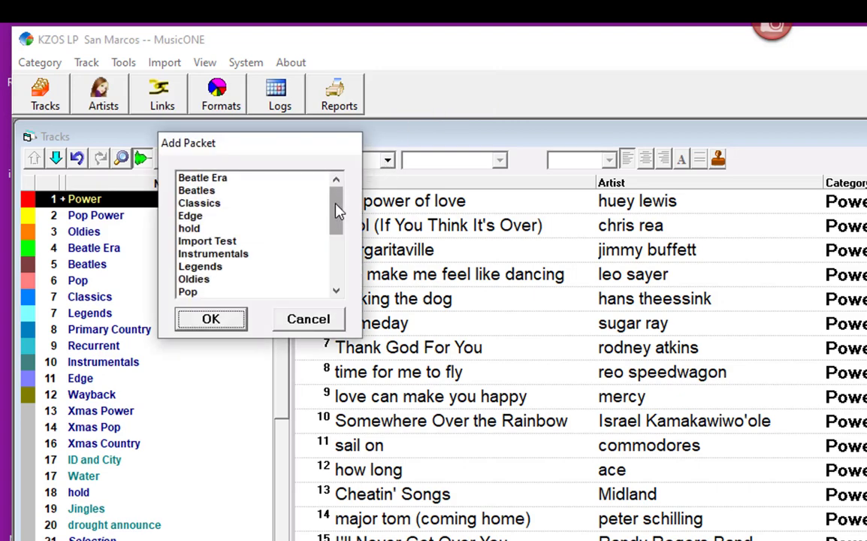
pyautogui.moveTo(338, 211); pyautogui.dragTo(341, 244)
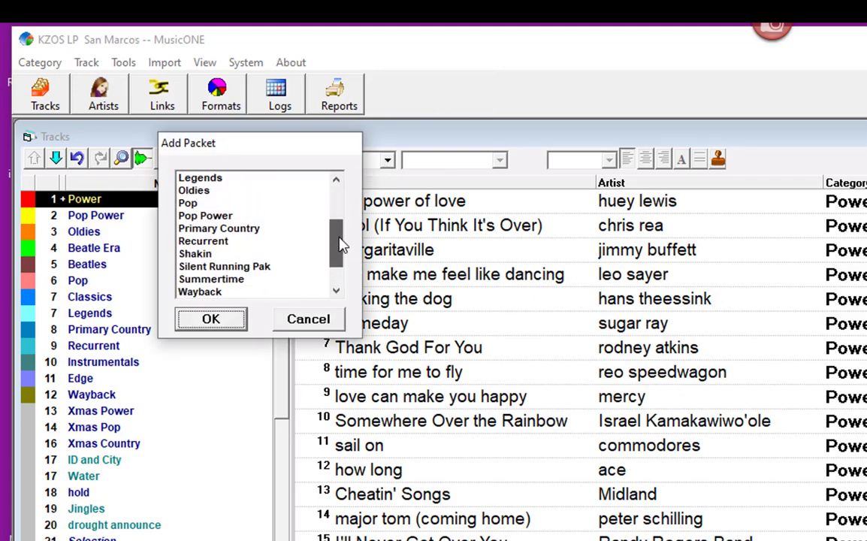
pyautogui.click(222, 255)
pyautogui.click(210, 319)
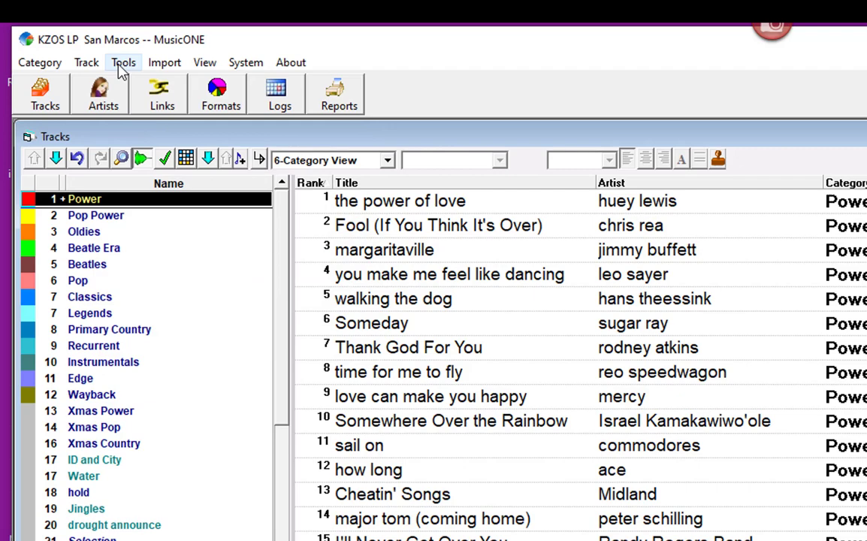
# Add a second packet to the Power category, also based on Shakin.
pyautogui.click(86, 65)
pyautogui.moveTo(102, 84)
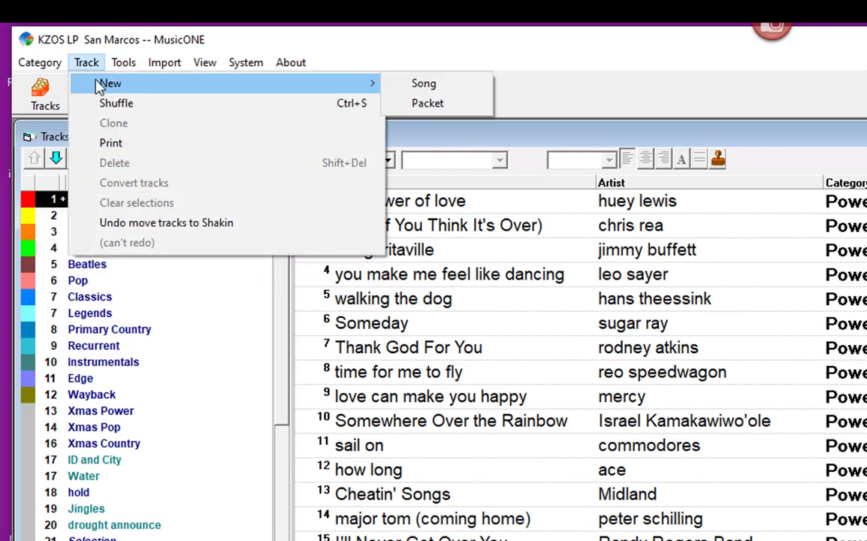
pyautogui.click(427, 105)
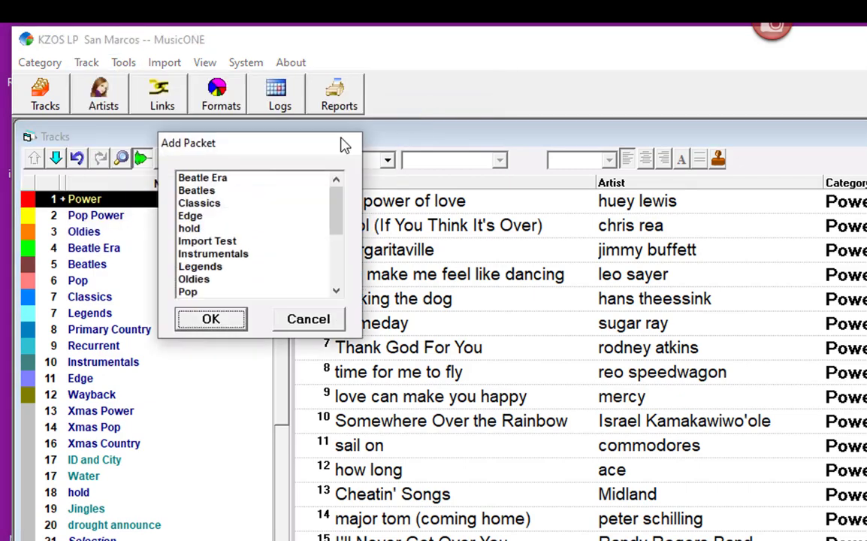
pyautogui.moveTo(333, 199); pyautogui.dragTo(252, 275)
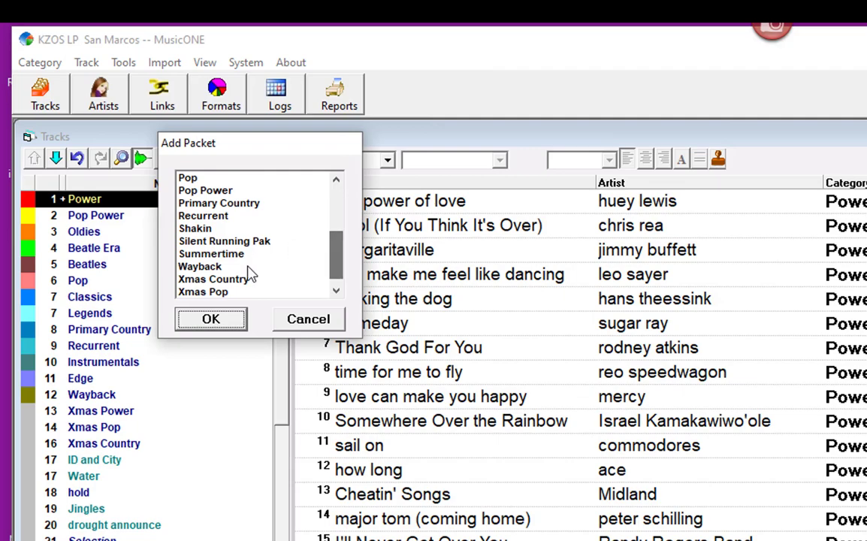
pyautogui.click(213, 228)
pyautogui.click(222, 319)
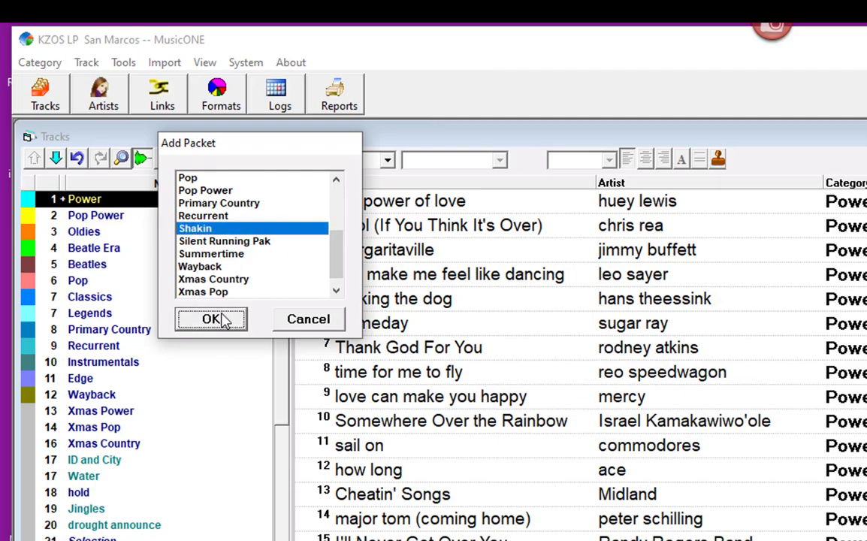
pyautogui.click(212, 319)
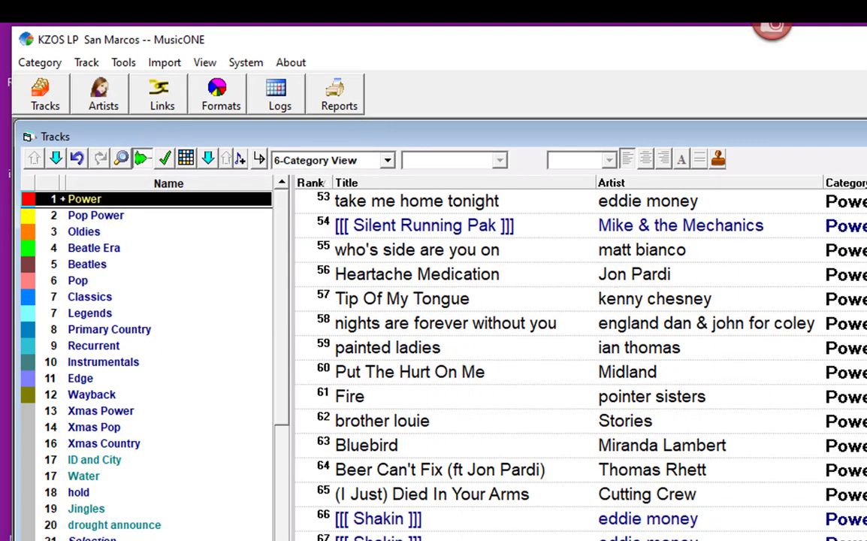
# Move the first of the two Shakin packets up to rank 1 in the Power category.
pyautogui.click(697, 520)
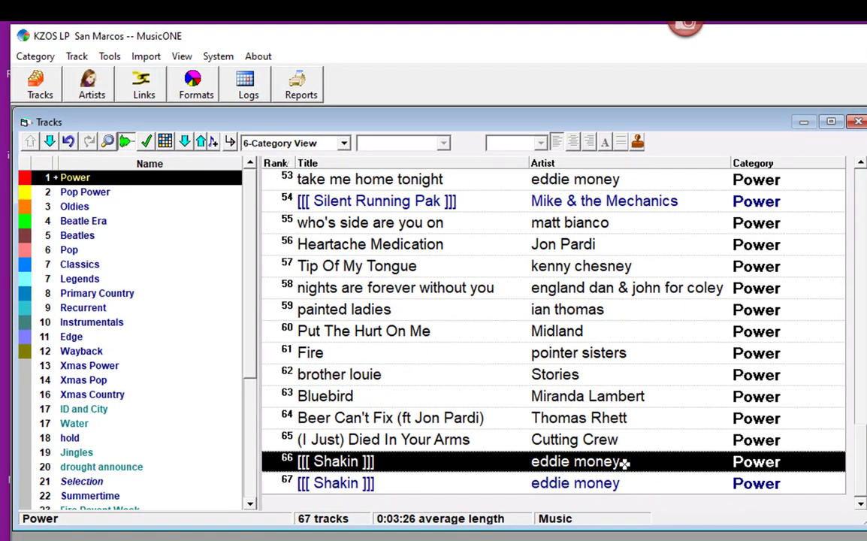
pyautogui.hotkey('ctrl', 'Up')
pyautogui.hotkey('ctrl', 'Up')
pyautogui.hotkey('ctrl', 'Up')
pyautogui.hotkey('ctrl', 'Up')
pyautogui.hotkey('ctrl', 'Up')
pyautogui.hotkey('ctrl', 'Up')
pyautogui.hotkey('ctrl', 'Up')
pyautogui.hotkey('ctrl', 'Up')
pyautogui.hotkey('ctrl', 'Up')
pyautogui.hotkey('ctrl', 'Up')
pyautogui.hotkey('ctrl', 'Up')
pyautogui.hotkey('ctrl', 'Up')
pyautogui.hotkey('ctrl', 'Up')
pyautogui.hotkey('ctrl', 'Up')
pyautogui.hotkey('ctrl', 'Up')
pyautogui.hotkey('ctrl', 'Up')
pyautogui.hotkey('ctrl', 'Up')
pyautogui.hotkey('ctrl', 'Up')
pyautogui.hotkey('ctrl', 'Up')
pyautogui.hotkey('ctrl', 'Up')
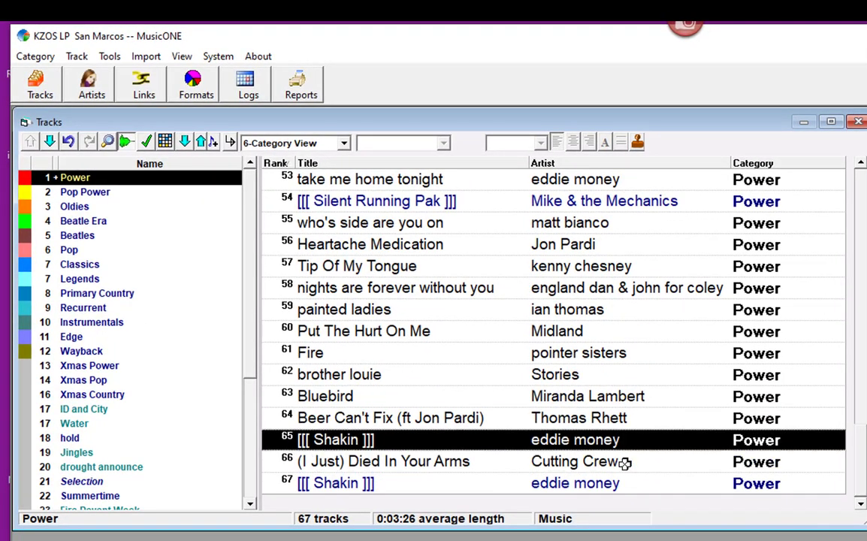
pyautogui.hotkey('ctrl', 'Up')
pyautogui.hotkey('ctrl', 'Up')
pyautogui.hotkey('ctrl', 'Up')
pyautogui.hotkey('ctrl', 'Up')
pyautogui.hotkey('ctrl', 'Up')
pyautogui.hotkey('ctrl', 'Up')
pyautogui.hotkey('ctrl', 'Up')
pyautogui.hotkey('ctrl', 'Up')
pyautogui.hotkey('ctrl', 'Up')
pyautogui.hotkey('ctrl', 'Up')
pyautogui.hotkey('ctrl', 'Up')
pyautogui.hotkey('ctrl', 'Up')
pyautogui.hotkey('ctrl', 'Up')
pyautogui.hotkey('ctrl', 'Up')
pyautogui.hotkey('ctrl', 'Up')
pyautogui.hotkey('ctrl', 'Up')
pyautogui.hotkey('ctrl', 'Up')
pyautogui.hotkey('ctrl', 'Up')
pyautogui.hotkey('ctrl', 'Up')
pyautogui.hotkey('ctrl', 'Up')
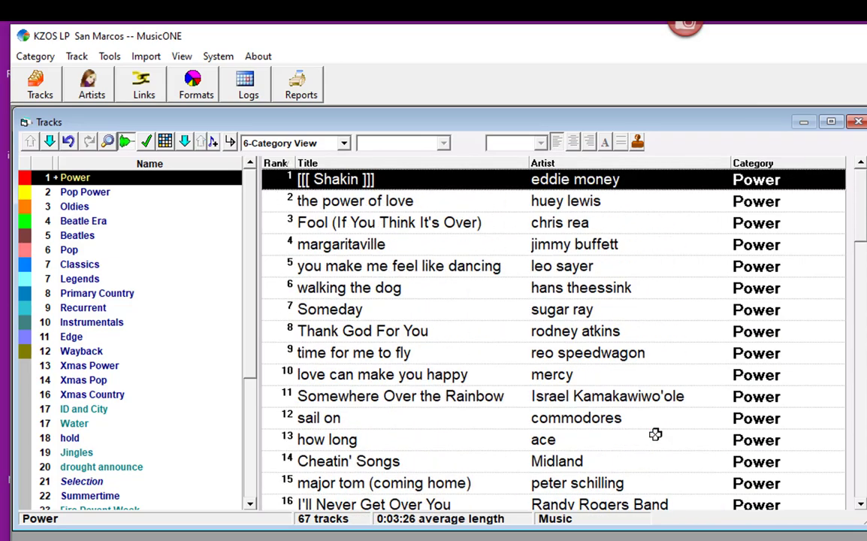
# Move the Shakin packet at the end of the Power category up to rank 34 and review the track order.
pyautogui.scroll(-17, 860, 223)
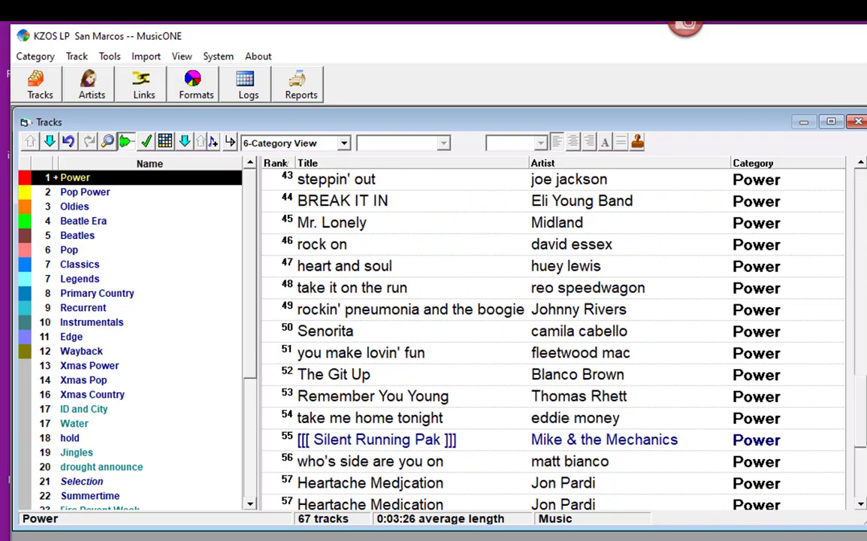
pyautogui.click(456, 482)
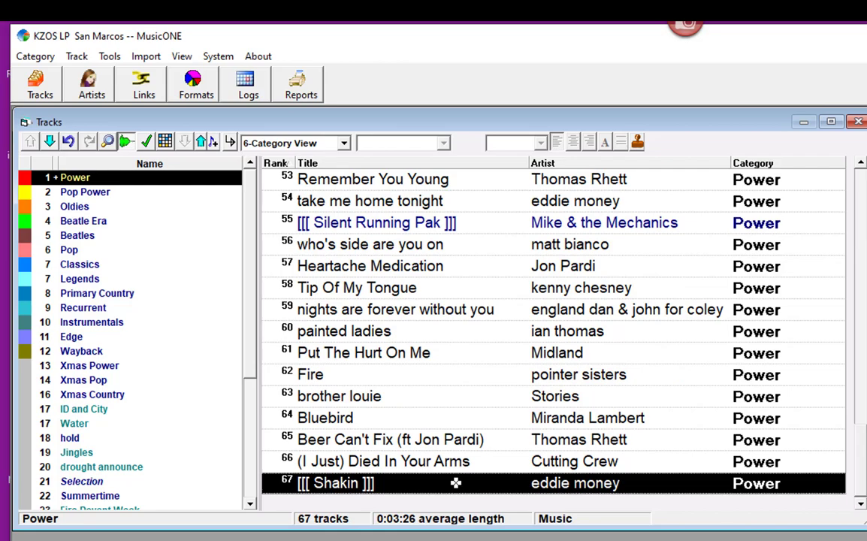
pyautogui.hotkey('ctrl', 'Up')
pyautogui.hotkey('ctrl', 'Up')
pyautogui.hotkey('ctrl', 'Up')
pyautogui.hotkey('ctrl', 'Up')
pyautogui.hotkey('ctrl', 'Up')
pyautogui.hotkey('ctrl', 'Up')
pyautogui.hotkey('ctrl', 'Up')
pyautogui.hotkey('ctrl', 'Up')
pyautogui.hotkey('ctrl', 'Up')
pyautogui.hotkey('ctrl', 'Up')
pyautogui.hotkey('ctrl', 'Up')
pyautogui.hotkey('ctrl', 'Up')
pyautogui.hotkey('ctrl', 'Up')
pyautogui.hotkey('ctrl', 'Up')
pyautogui.hotkey('ctrl', 'Up')
pyautogui.hotkey('ctrl', 'Up')
pyautogui.hotkey('ctrl', 'Up')
pyautogui.hotkey('ctrl', 'Up')
pyautogui.hotkey('ctrl', 'Up')
pyautogui.hotkey('ctrl', 'Up')
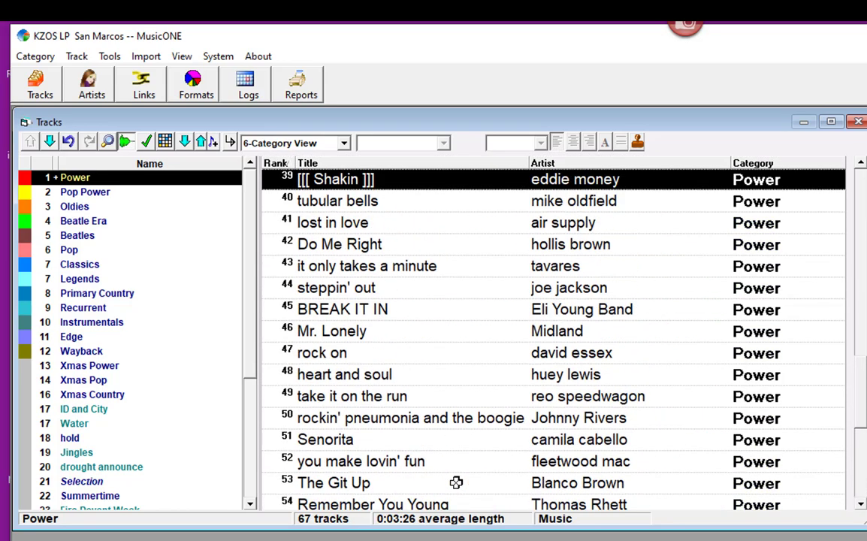
pyautogui.hotkey('ctrl', 'Up')
pyautogui.hotkey('ctrl', 'Up')
pyautogui.hotkey('ctrl', 'Up')
pyautogui.hotkey('ctrl', 'Up')
pyautogui.hotkey('ctrl', 'Up')
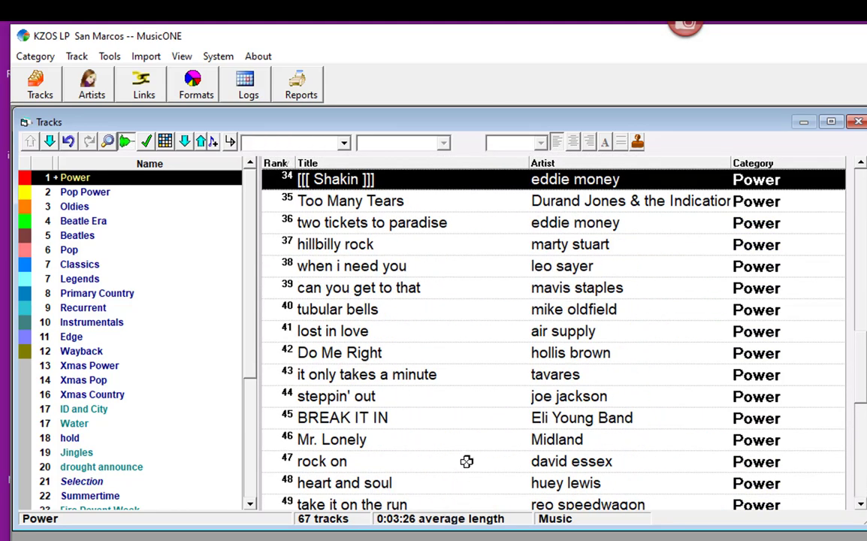
pyautogui.click(467, 462)
pyautogui.moveTo(860, 393); pyautogui.dragTo(846, 331)
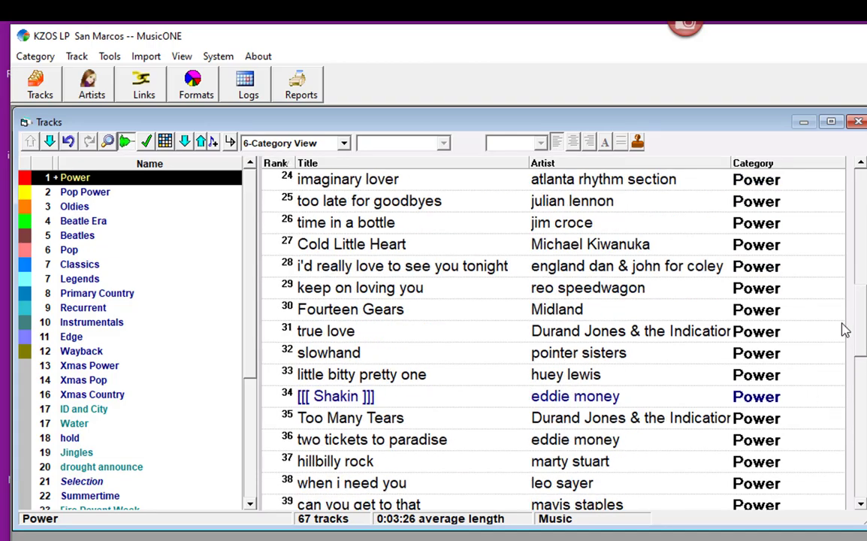
pyautogui.hotkey('ctrl', 'Home')
pyautogui.scroll(-5, 522, 232)
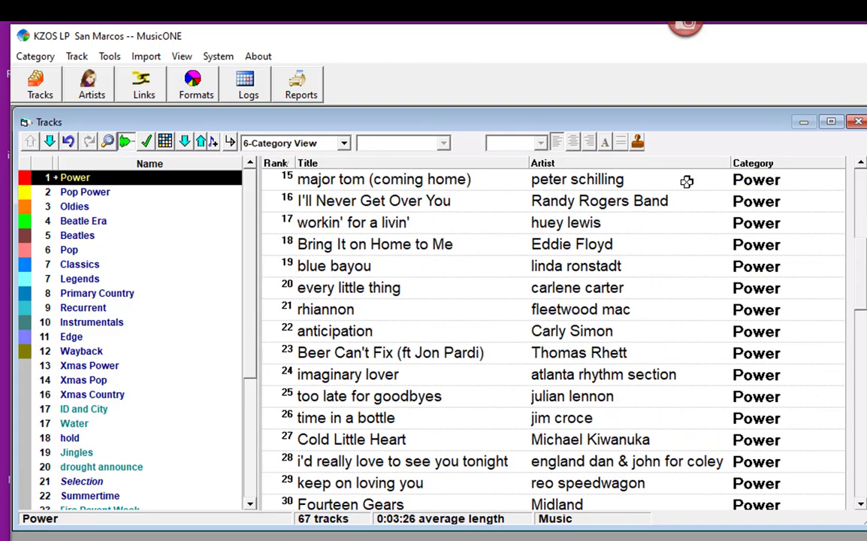